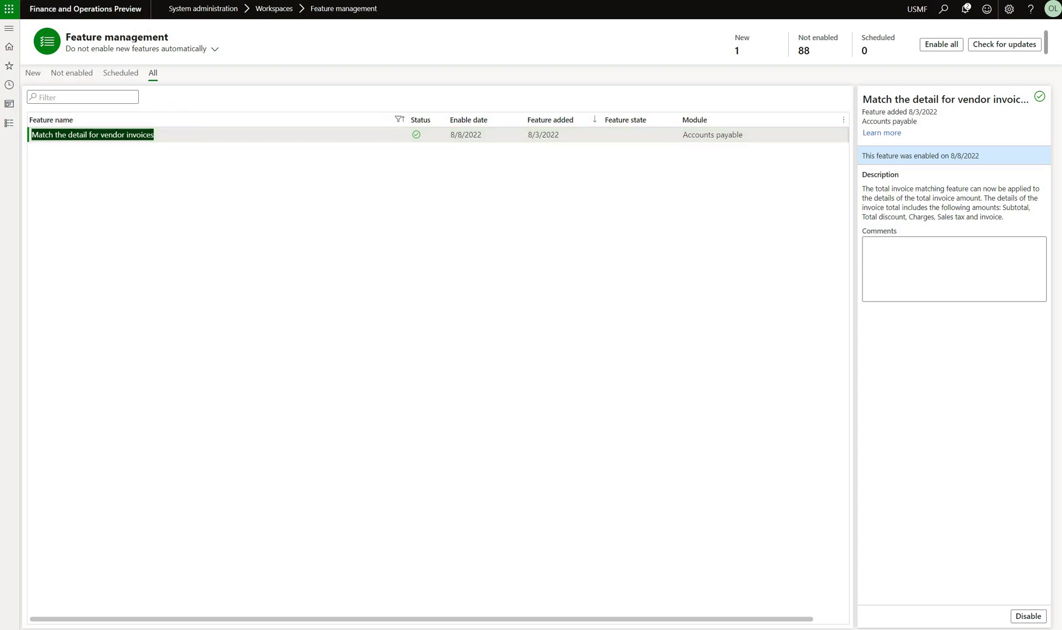
# Open Accounts payable parameters from the Accounts payable module's Setup menu.
pyautogui.click(6, 31)
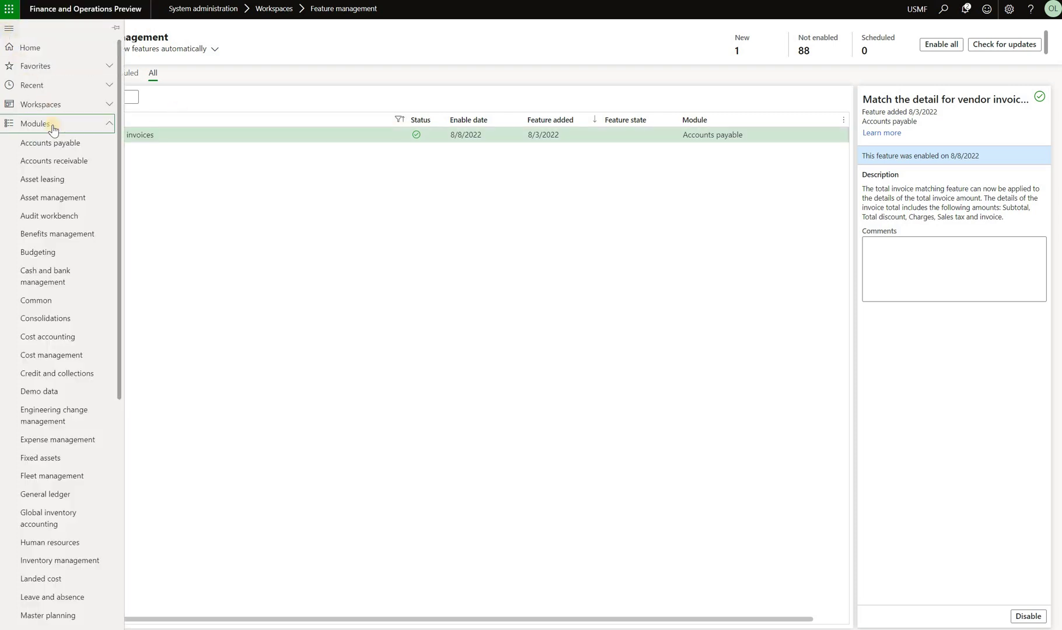
pyautogui.click(61, 150)
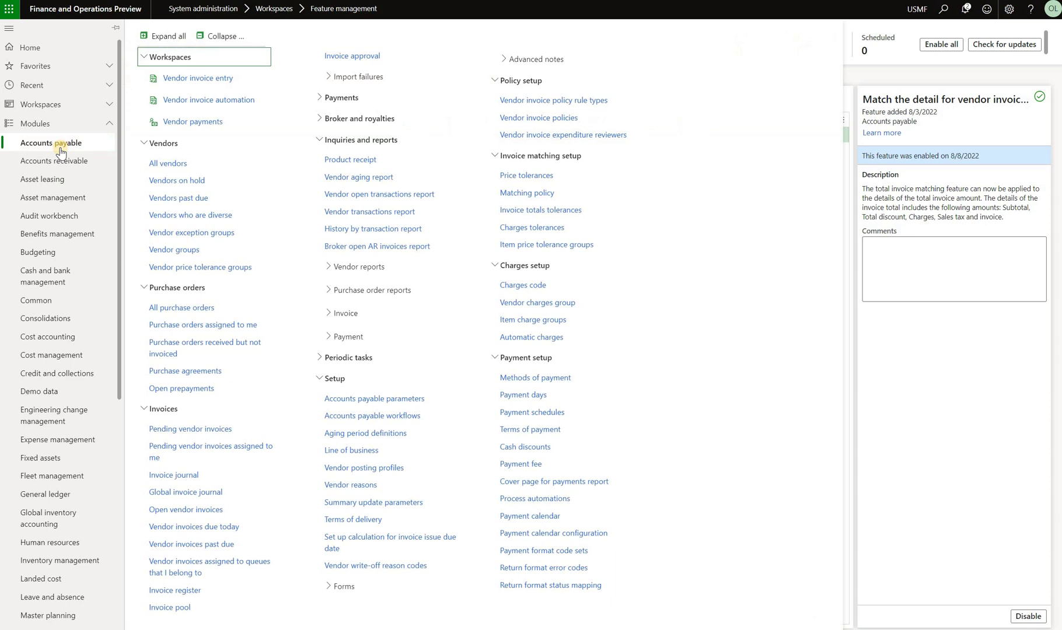
pyautogui.click(372, 400)
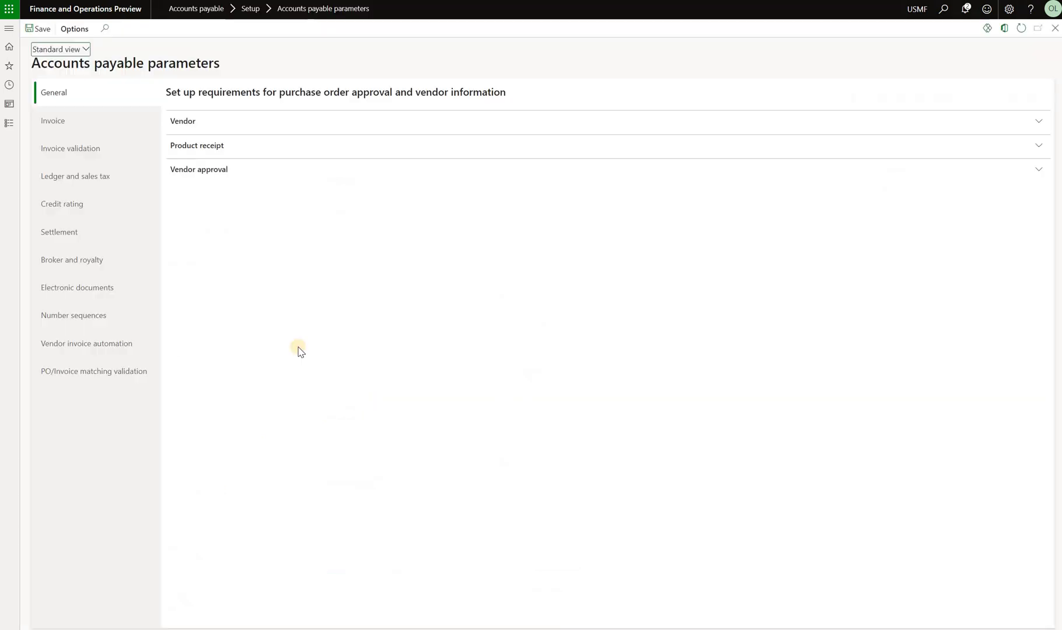
# Check Invoice validation's subtotal greater-or-less-than tolerance and 10.00 charges percentage, then open purchase order 00000876.
pyautogui.click(106, 153)
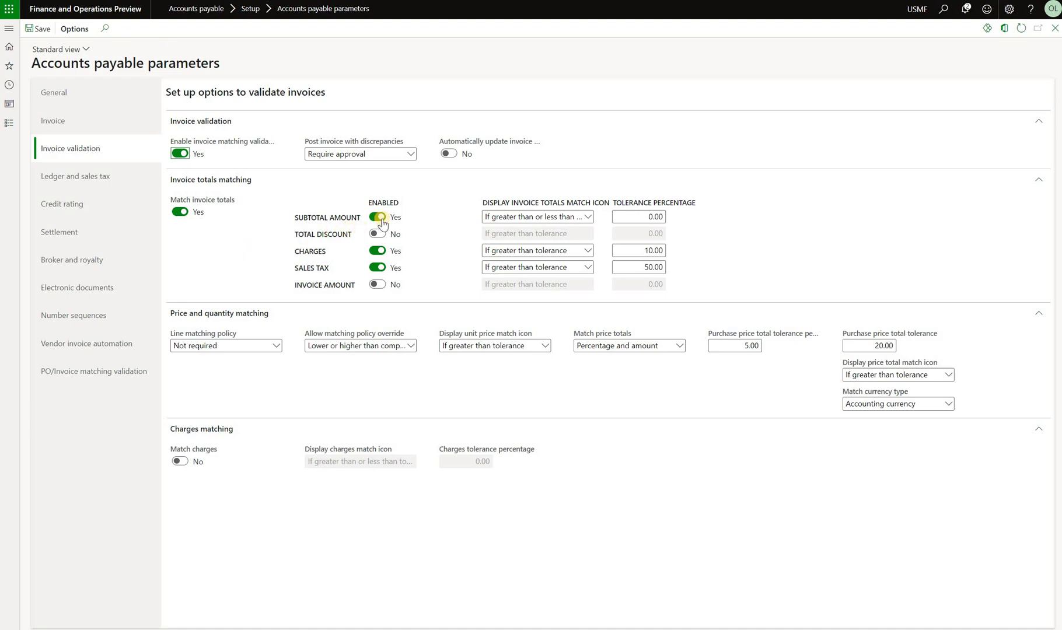
pyautogui.click(588, 217)
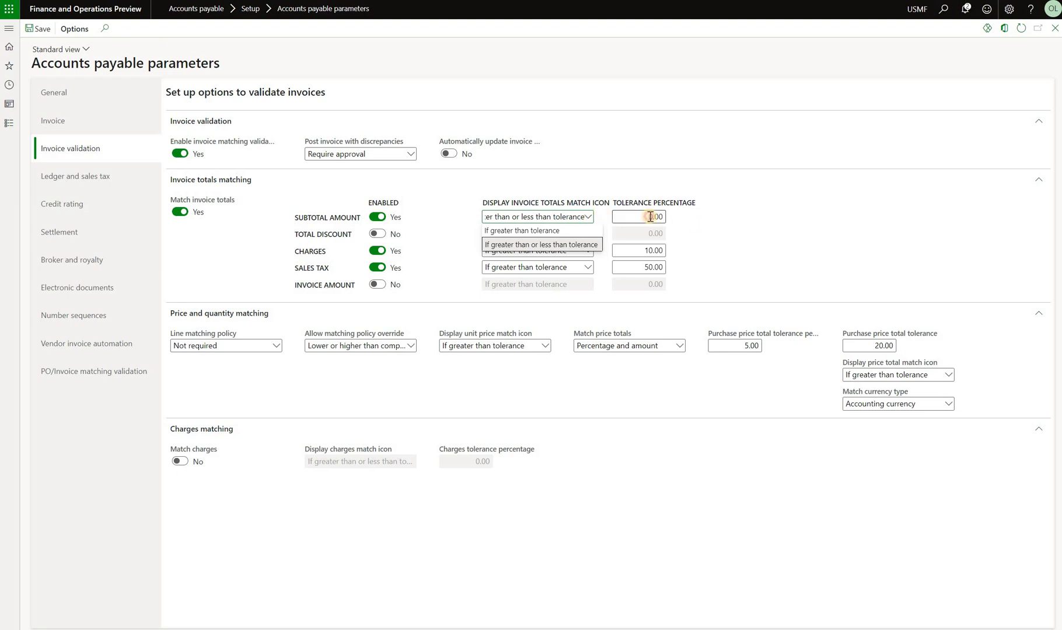
pyautogui.click(674, 231)
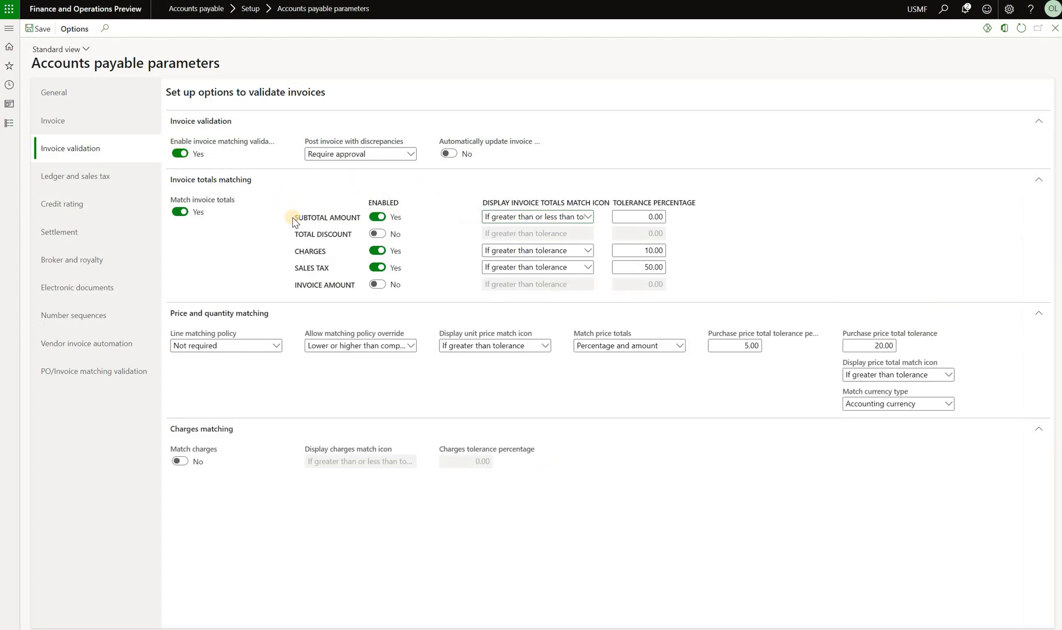
pyautogui.click(590, 217)
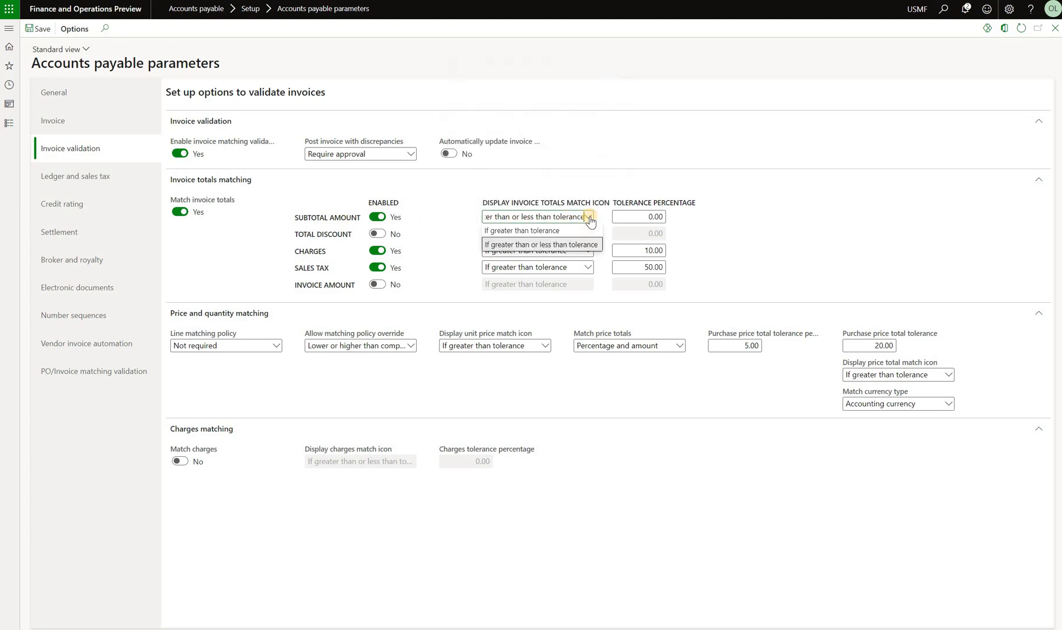
pyautogui.click(716, 232)
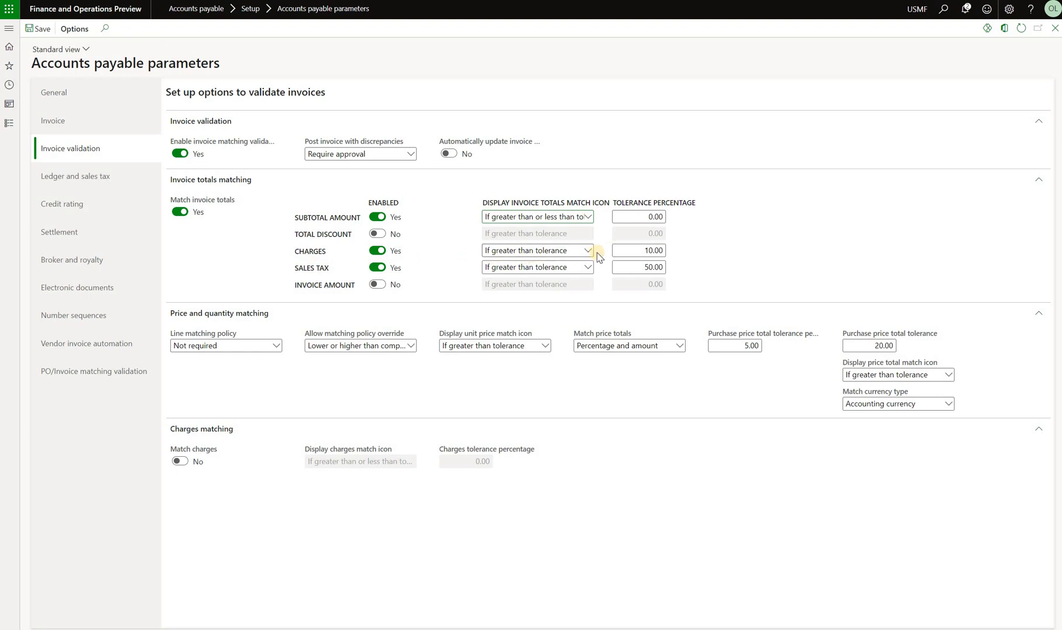
pyautogui.click(645, 250)
pyautogui.click(757, 251)
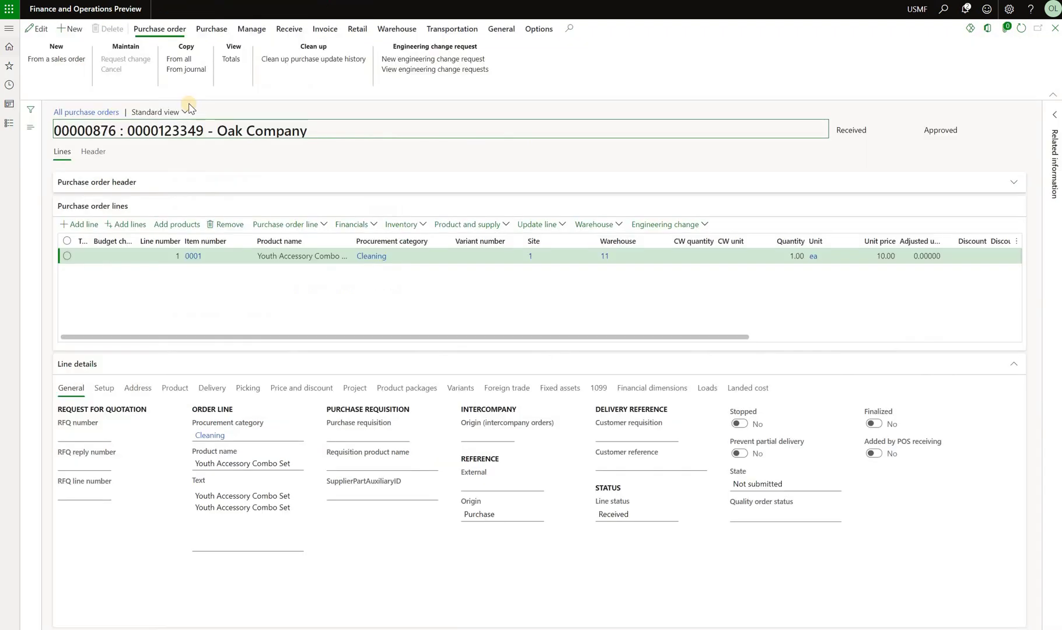
# Show the purchase order totals: subtotal 10.00, charges 0.10, sales tax 0.87.
pyautogui.click(231, 59)
pyautogui.click(846, 260)
pyautogui.click(849, 283)
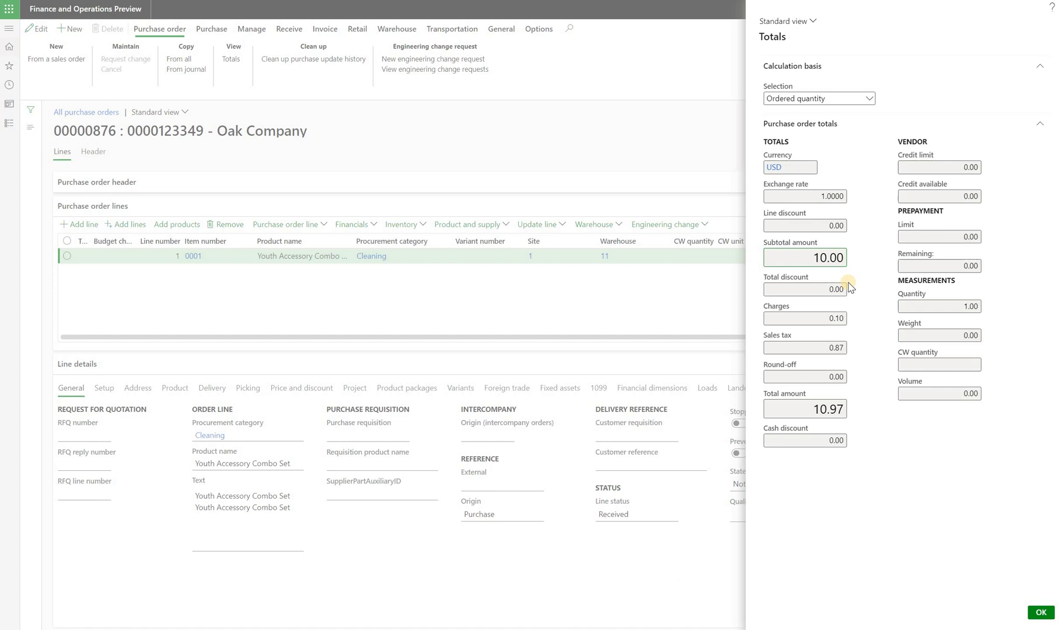
pyautogui.click(838, 318)
pyautogui.click(836, 348)
# Generate a vendor invoice from the purchase order and update its match status.
pyautogui.press('Escape')
pyautogui.click(325, 28)
pyautogui.click(56, 59)
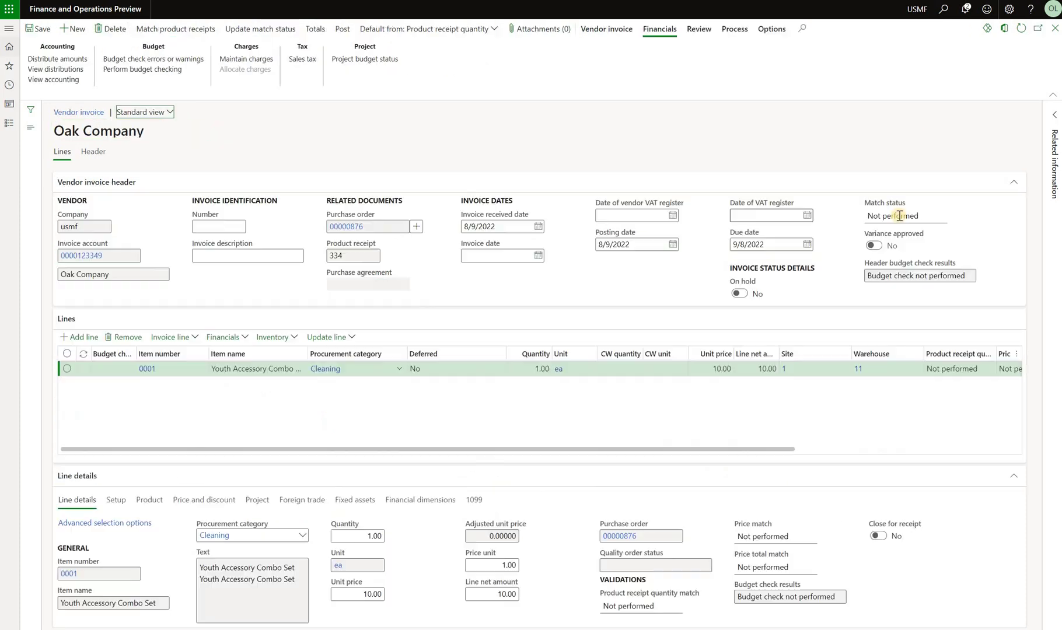
pyautogui.click(868, 216)
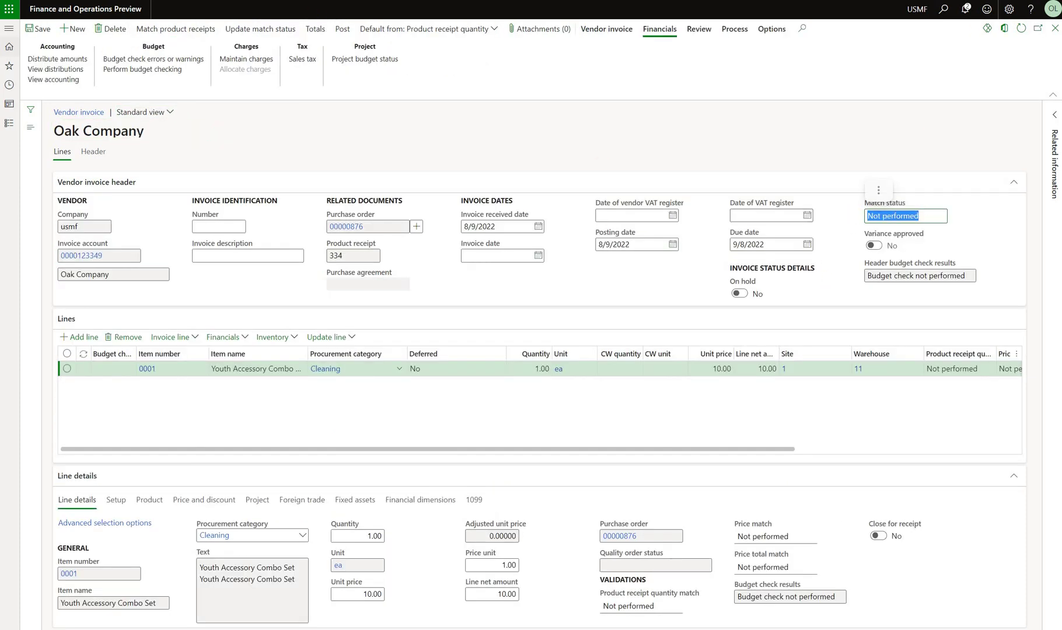
pyautogui.click(236, 31)
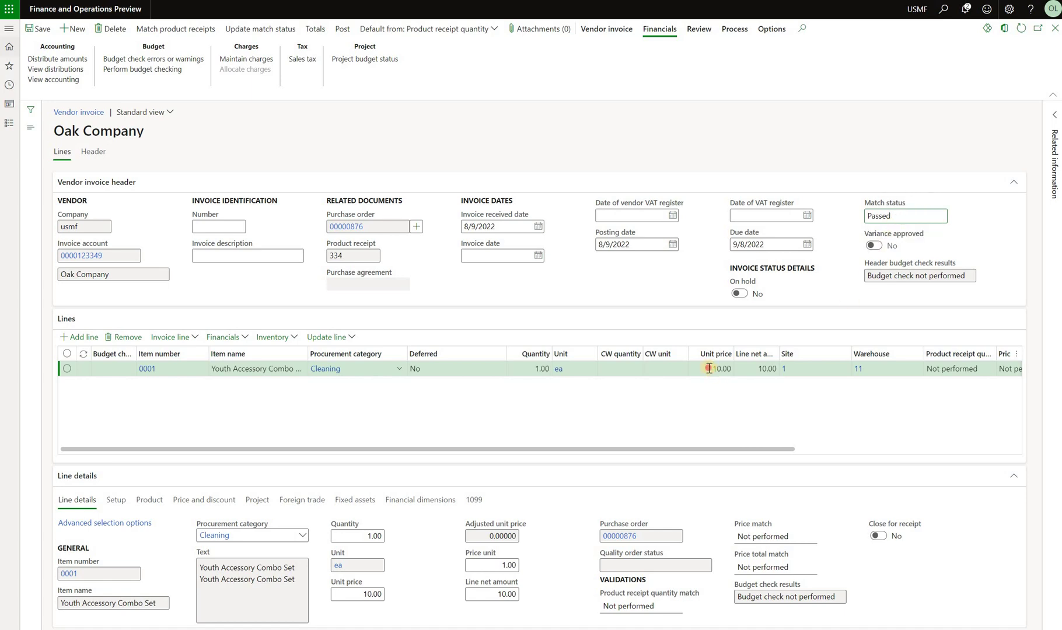
# Raise the invoice line's unit price to 10.01 and confirm the match status is Failed.
pyautogui.click(731, 369)
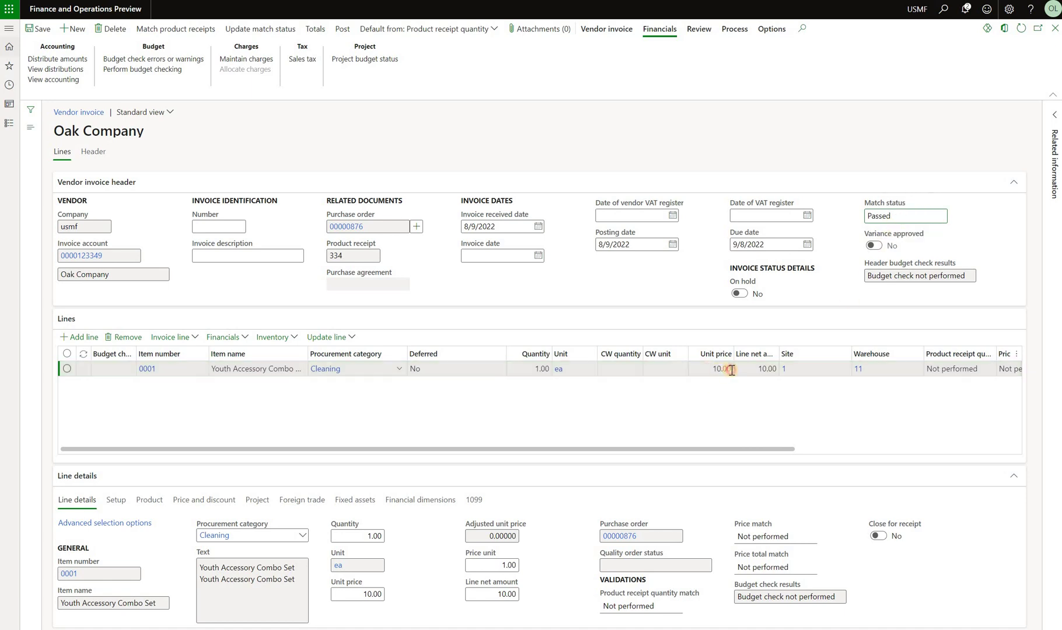
pyautogui.write('1')
pyautogui.click(743, 490)
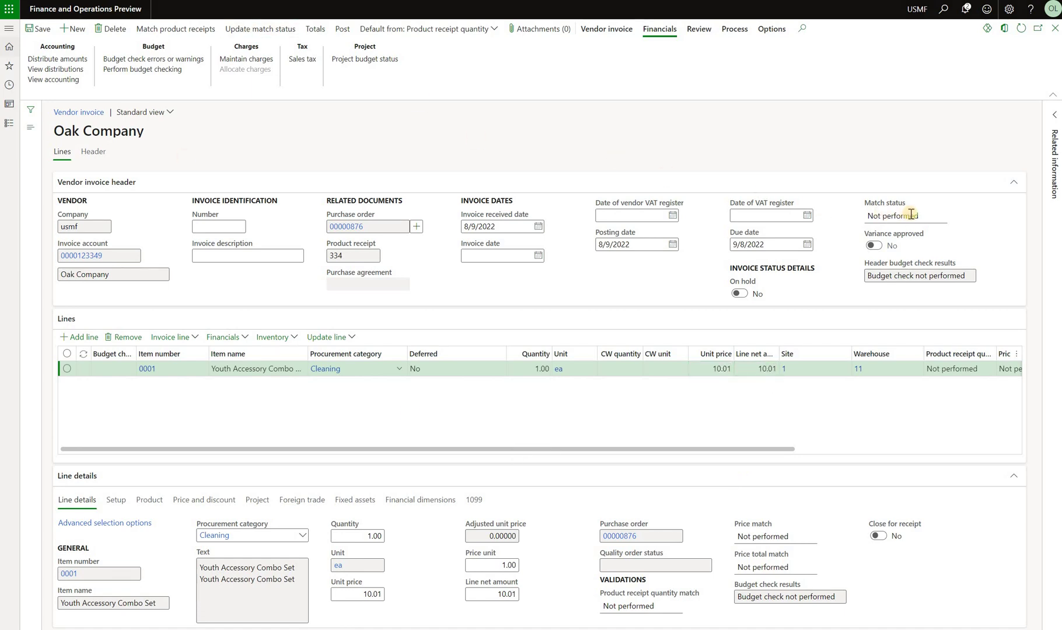
pyautogui.click(911, 215)
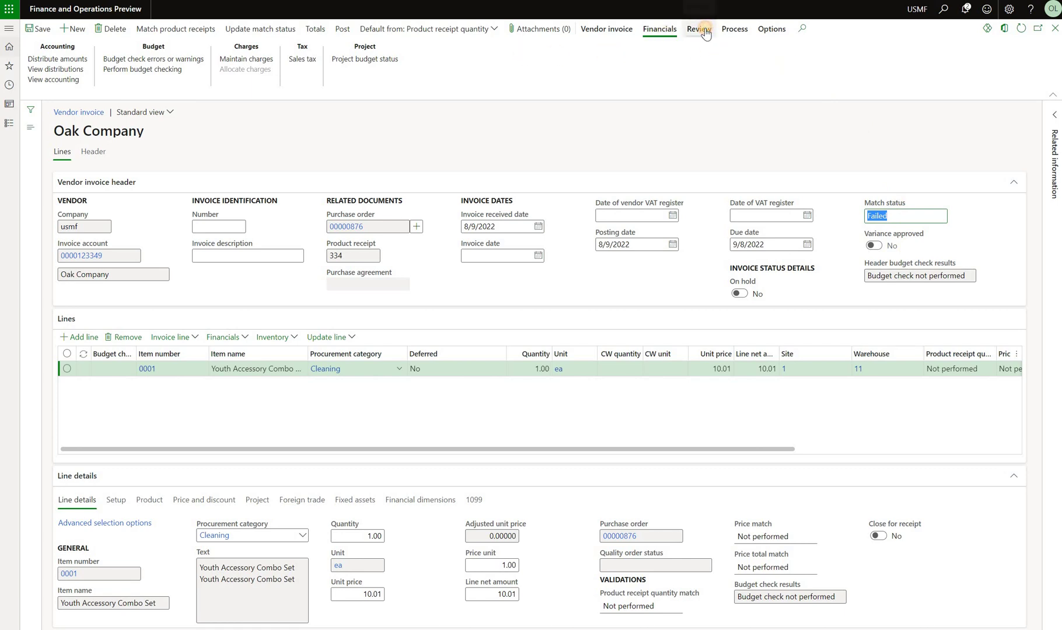
pyautogui.click(704, 30)
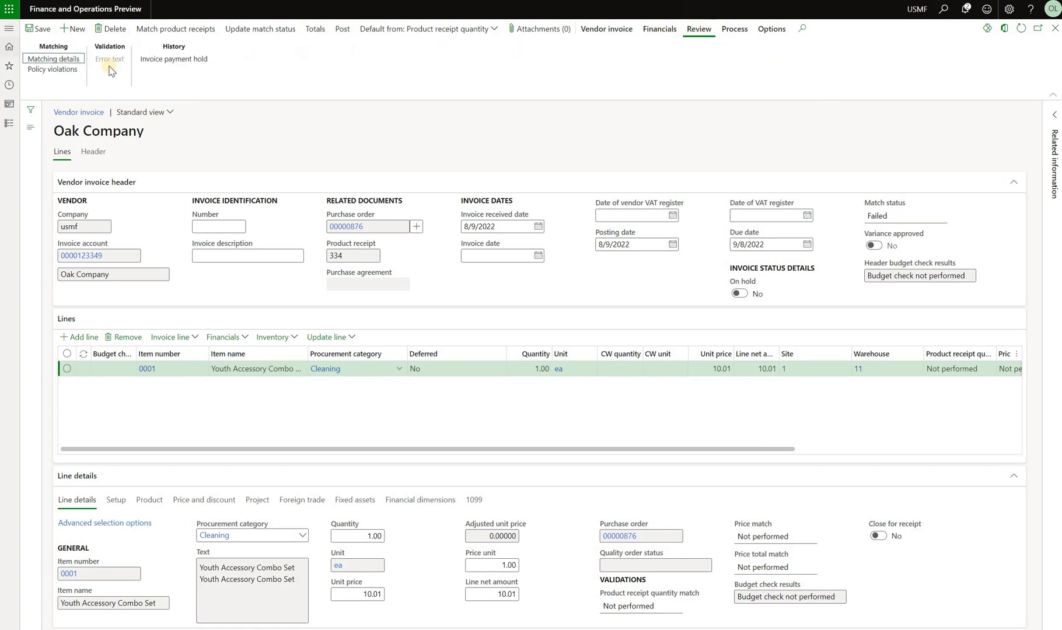
pyautogui.click(75, 60)
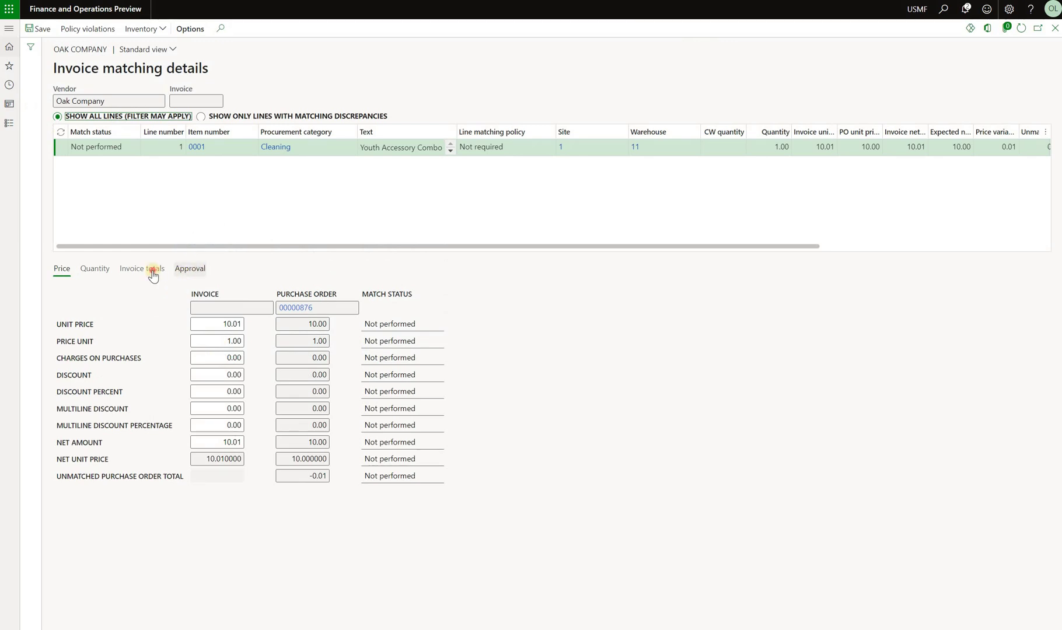
pyautogui.click(153, 275)
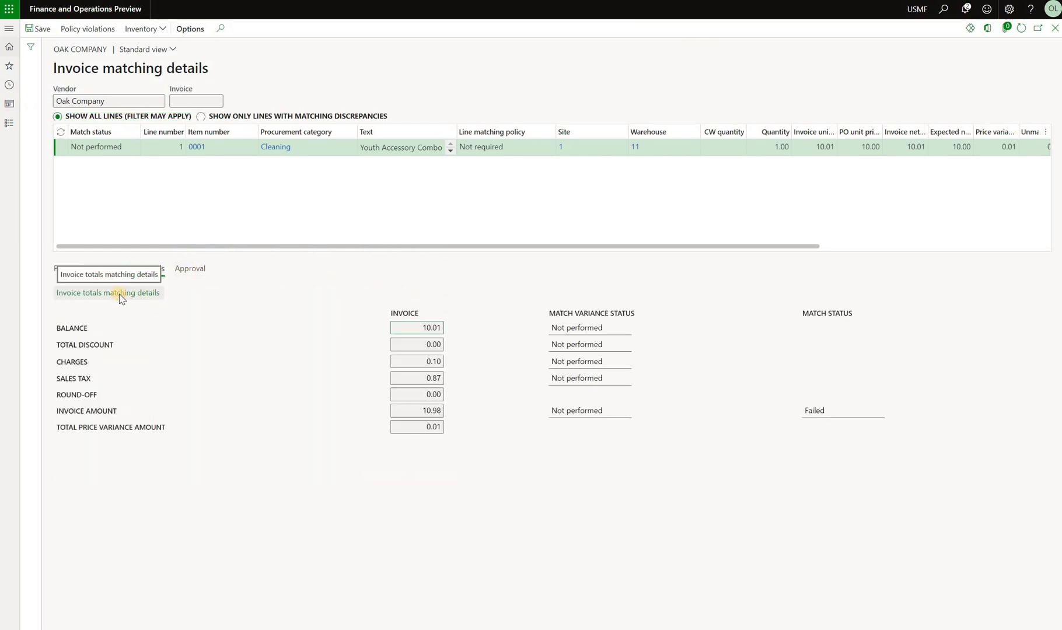
pyautogui.click(120, 293)
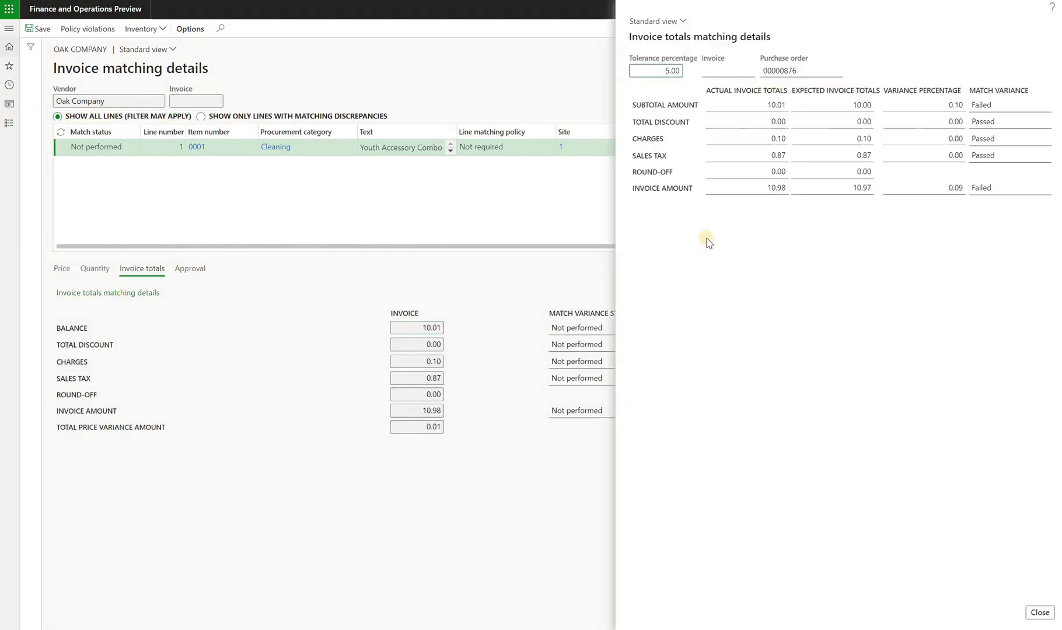
pyautogui.click(760, 105)
pyautogui.press('Tab')
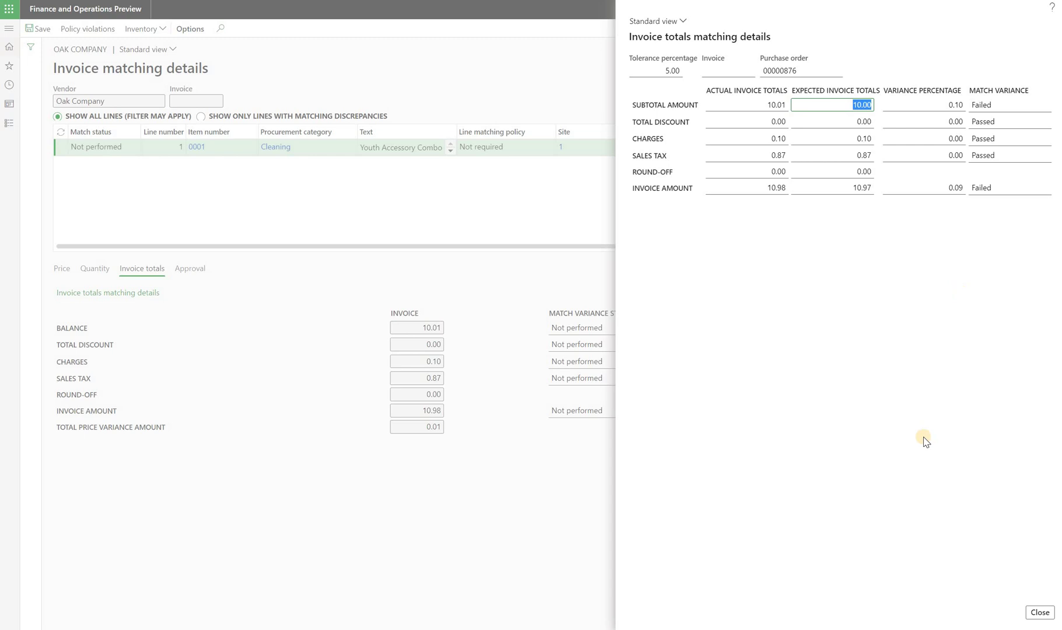
pyautogui.click(1040, 613)
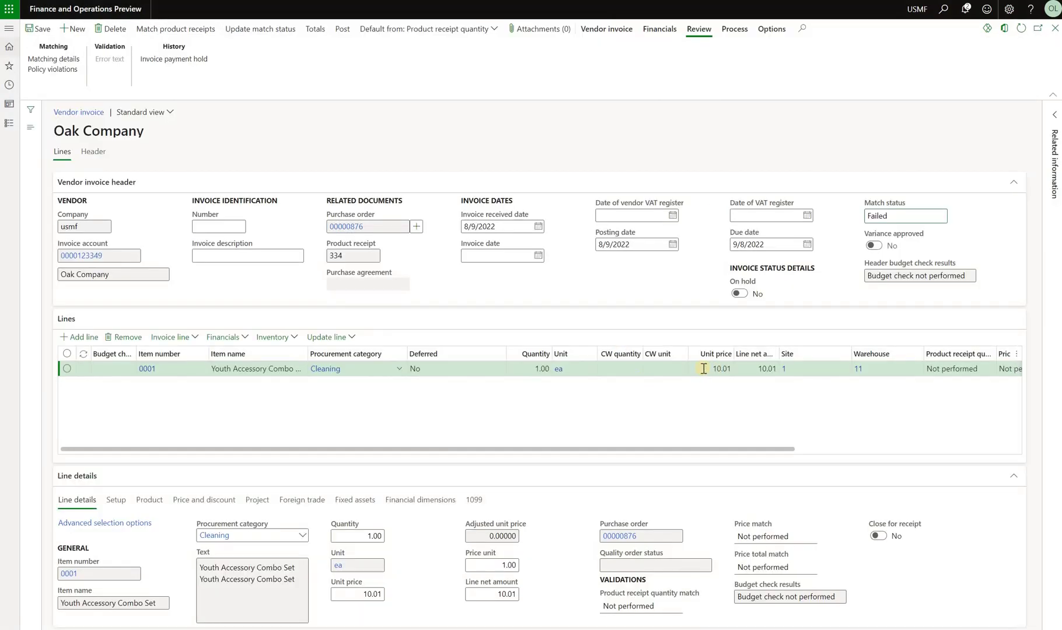
# Lower the unit price to 9.99 and update the match status, which stays Failed.
pyautogui.click(717, 369)
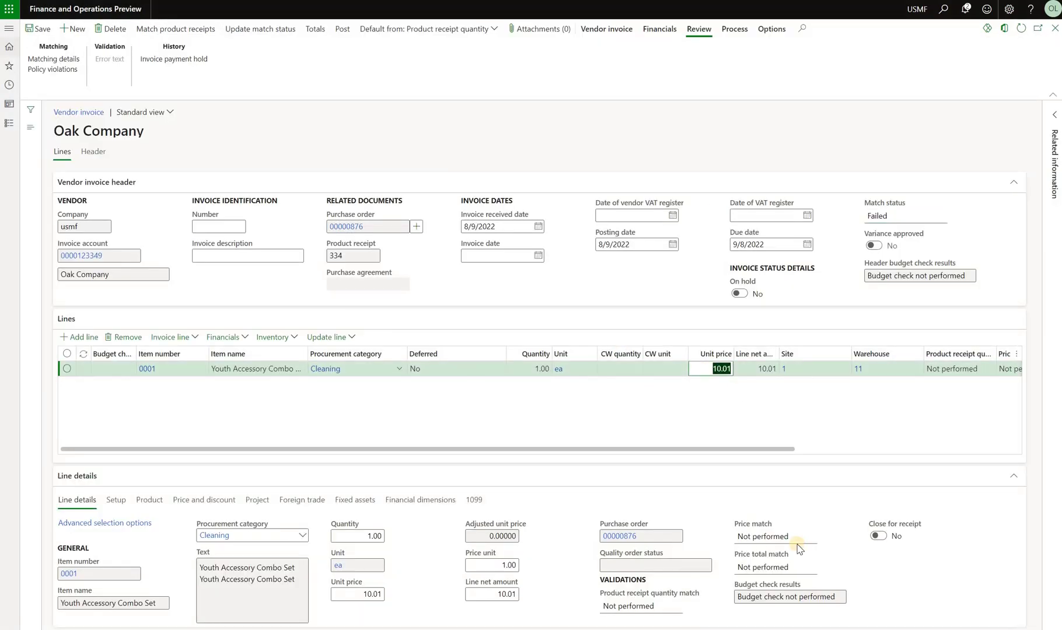
pyautogui.write('9.99')
pyautogui.press('Tab')
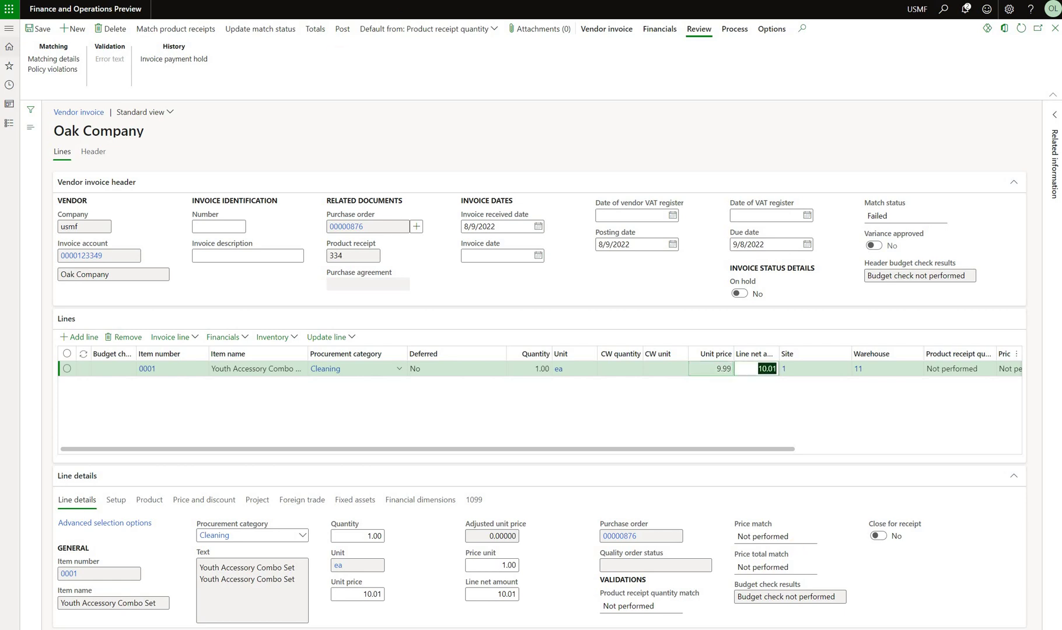
pyautogui.click(292, 34)
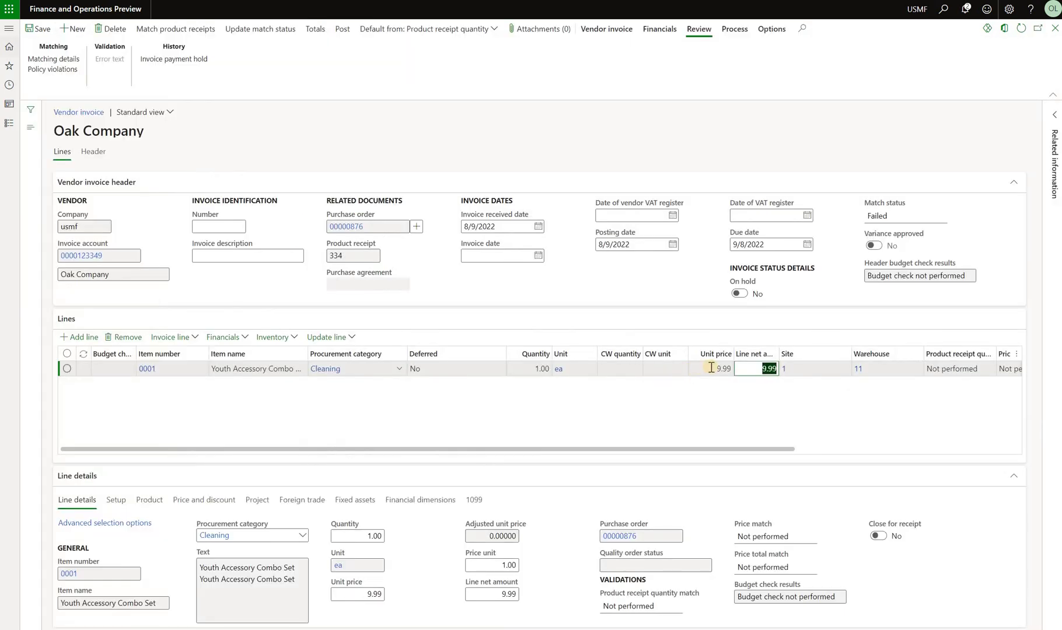
# Restore the unit price to 10.00 and view the line's maintained charges.
pyautogui.click(711, 368)
pyautogui.write('10')
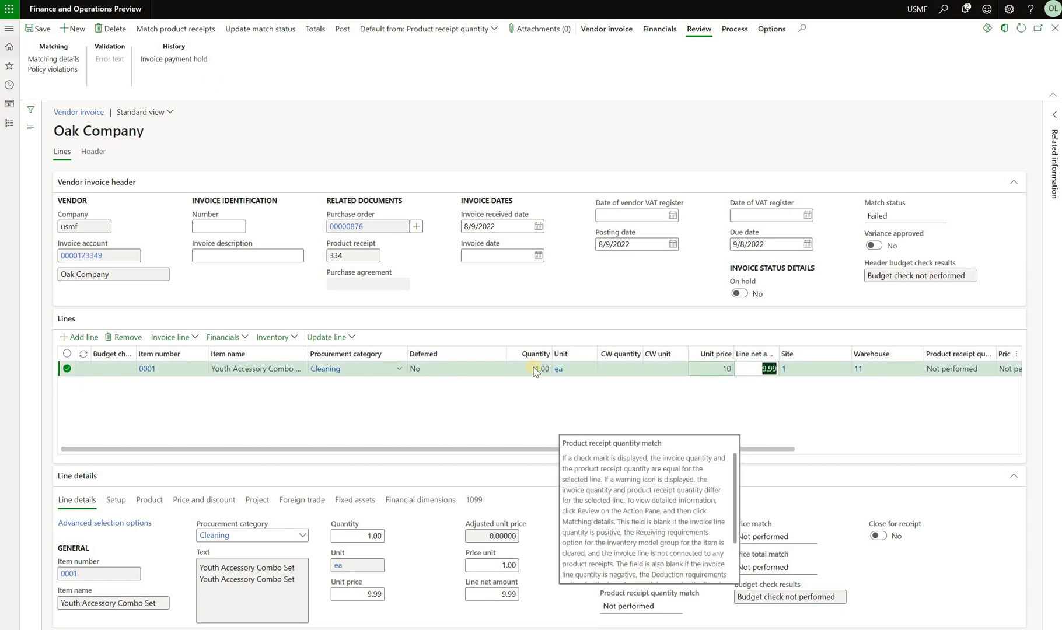
pyautogui.press('Tab')
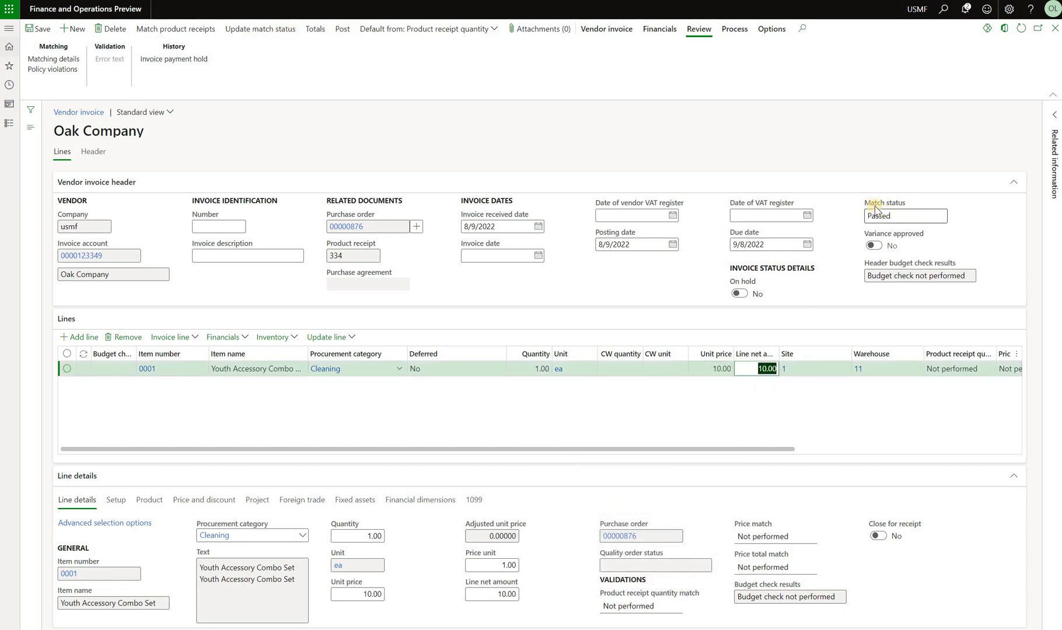
pyautogui.click(242, 344)
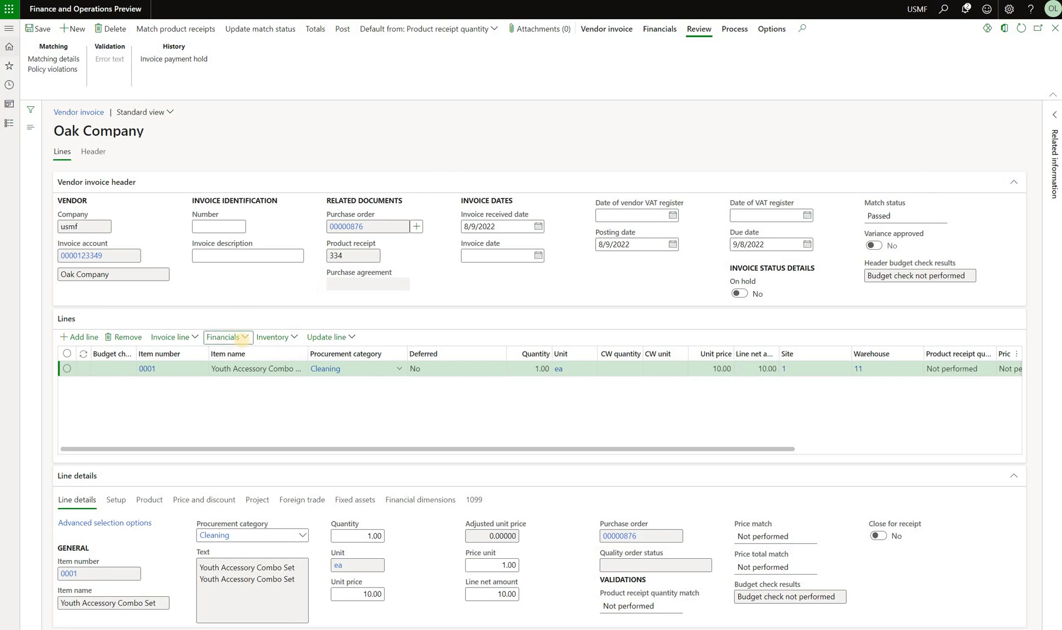
pyautogui.click(268, 464)
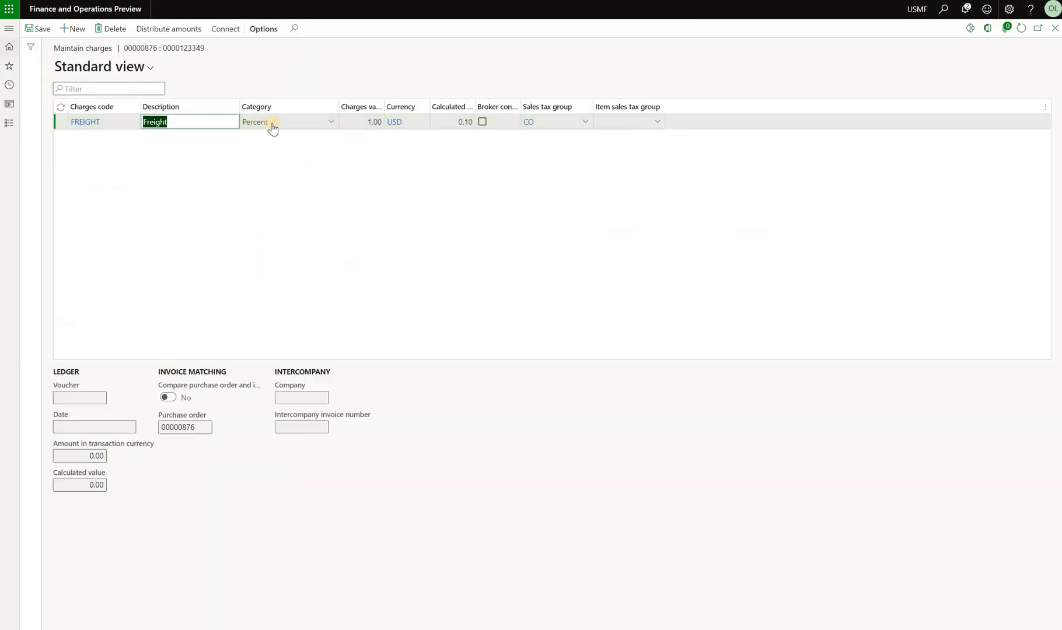
pyautogui.click(361, 127)
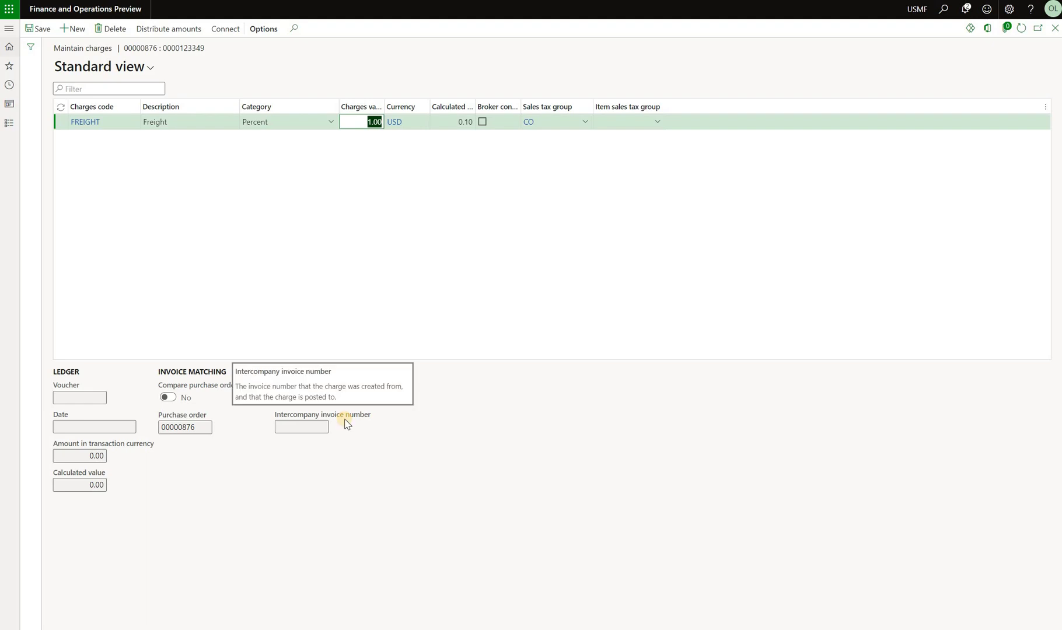
pyautogui.write('1.1')
pyautogui.press('Tab')
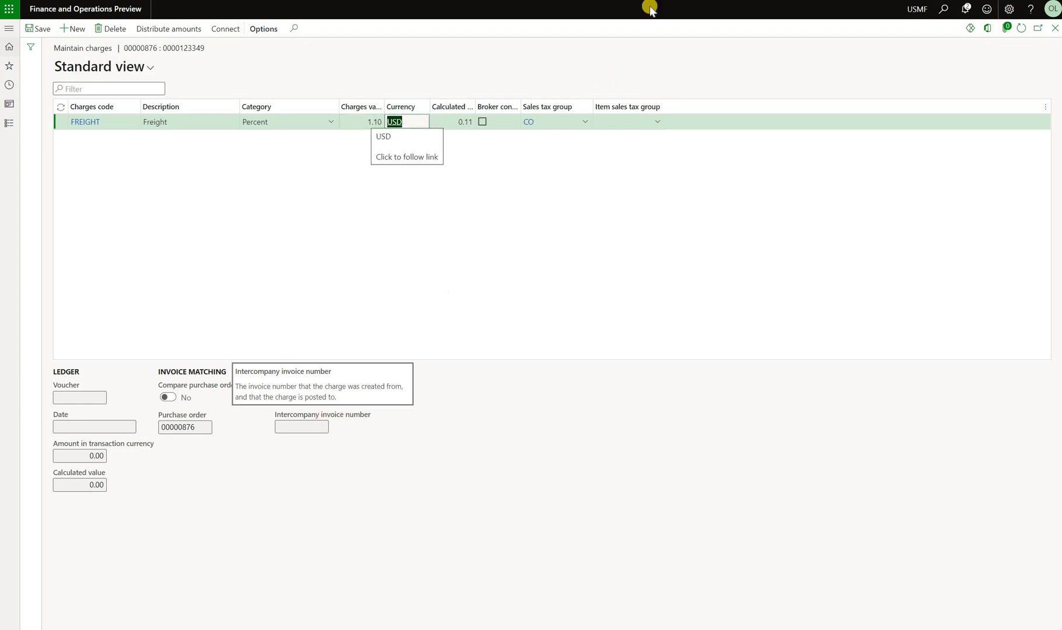
pyautogui.press('Escape')
pyautogui.click(912, 217)
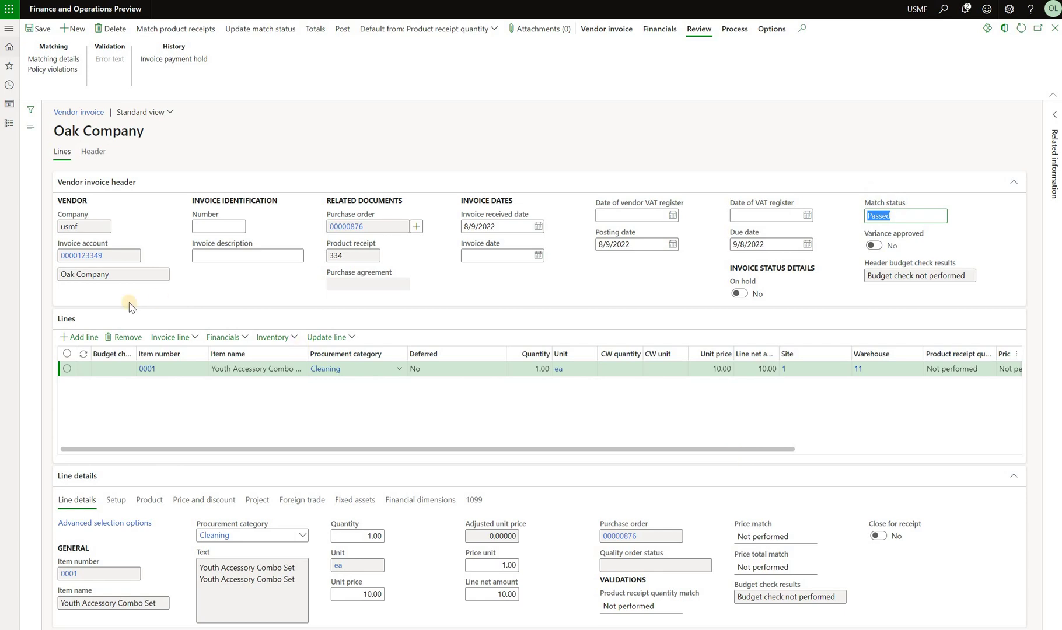
pyautogui.click(224, 337)
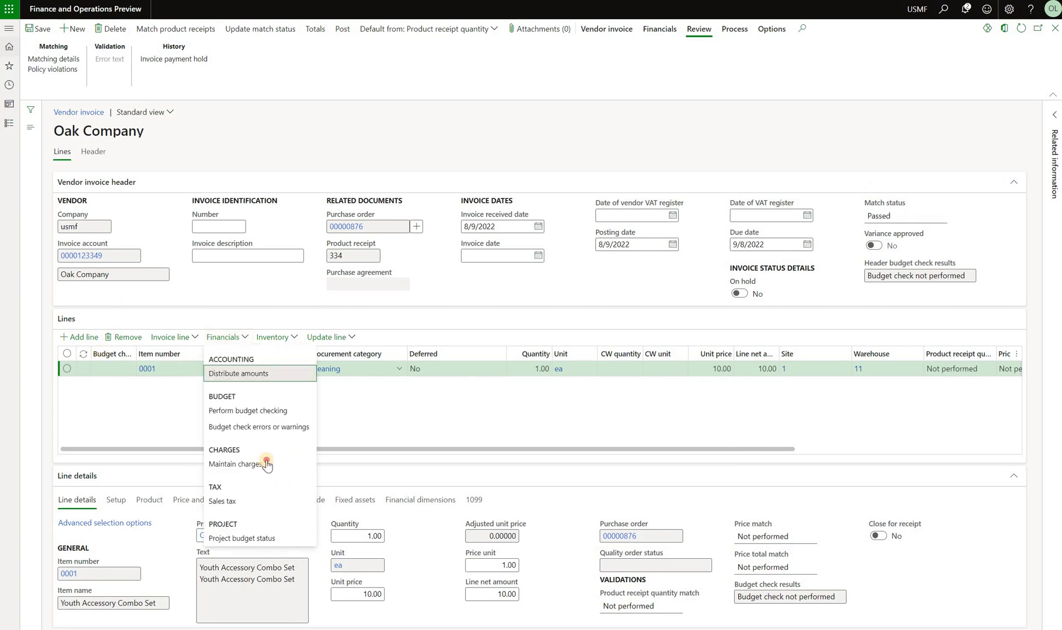
pyautogui.click(236, 464)
pyautogui.click(369, 122)
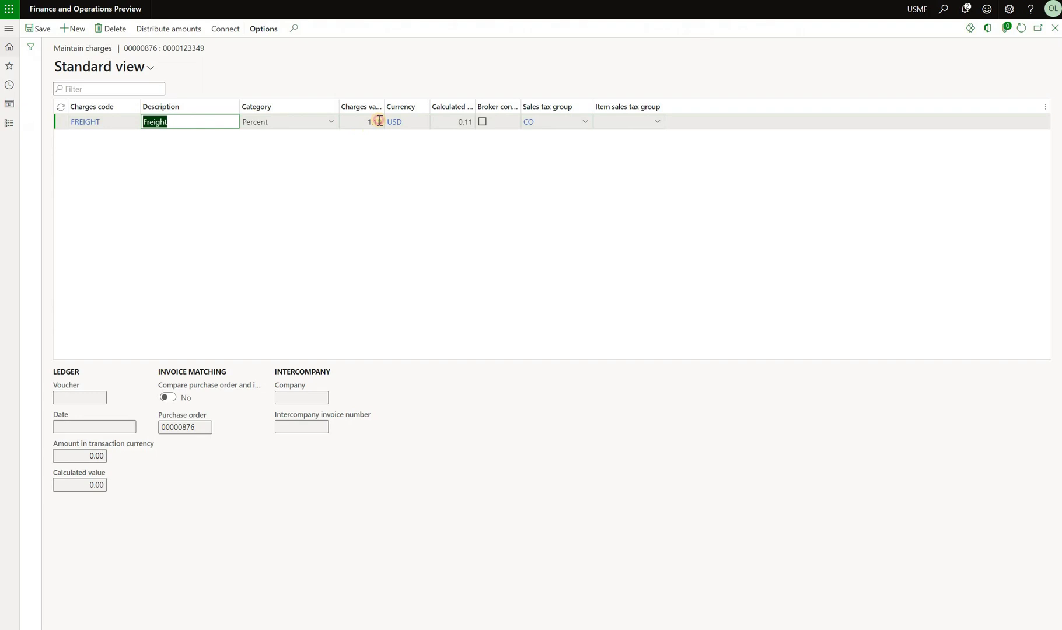
pyautogui.write('.2')
pyautogui.press('Tab')
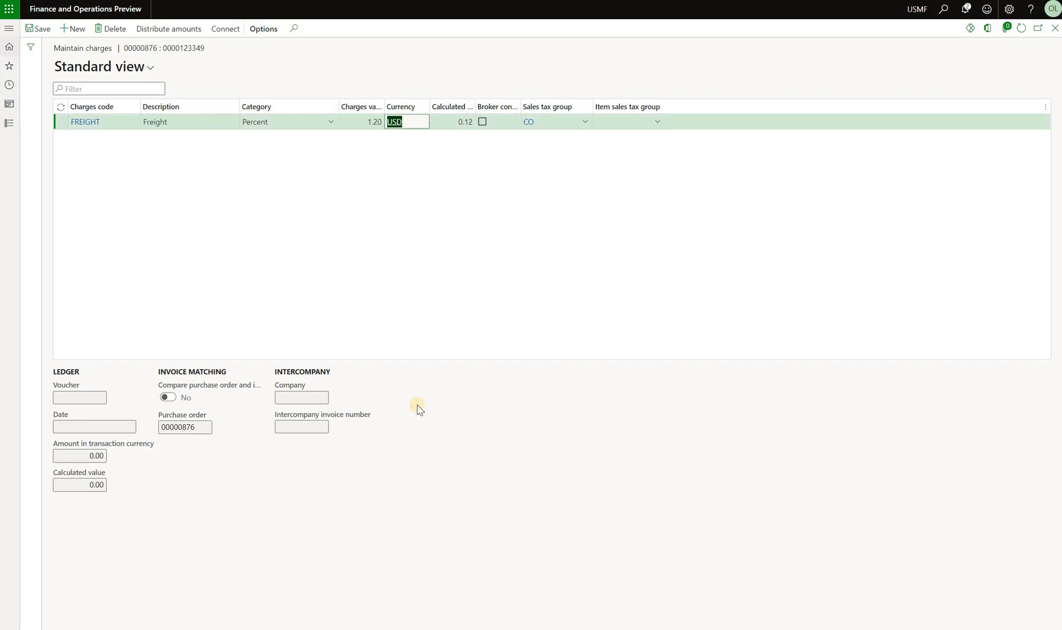
pyautogui.click(1054, 28)
# Change the line's sales tax group from CO to TX, updating charges, and confirm sales tax 1.26.
pyautogui.click(136, 27)
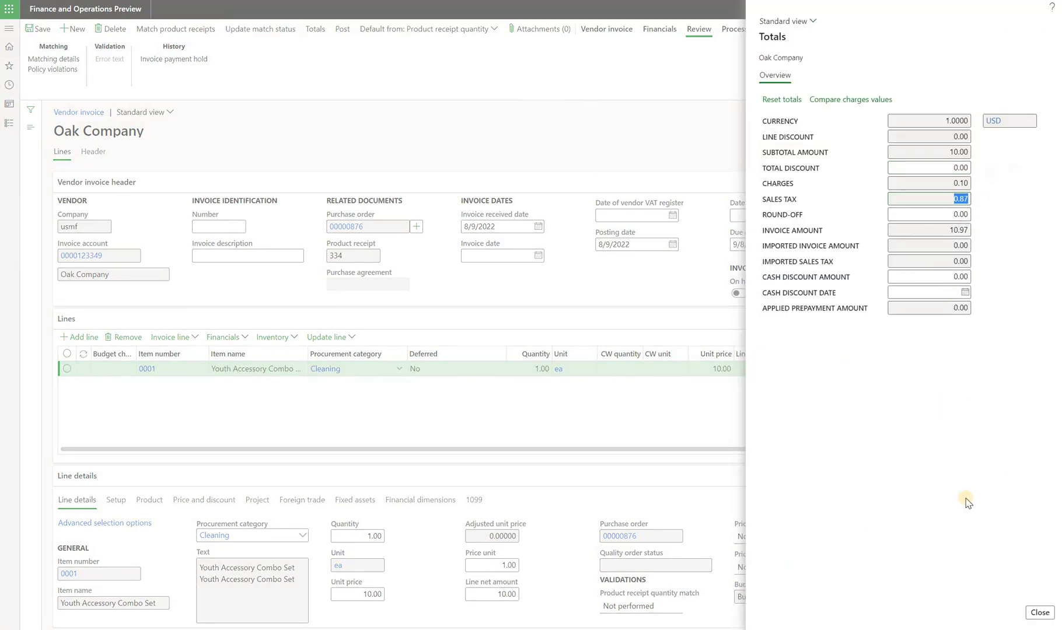
pyautogui.click(1040, 614)
pyautogui.click(121, 502)
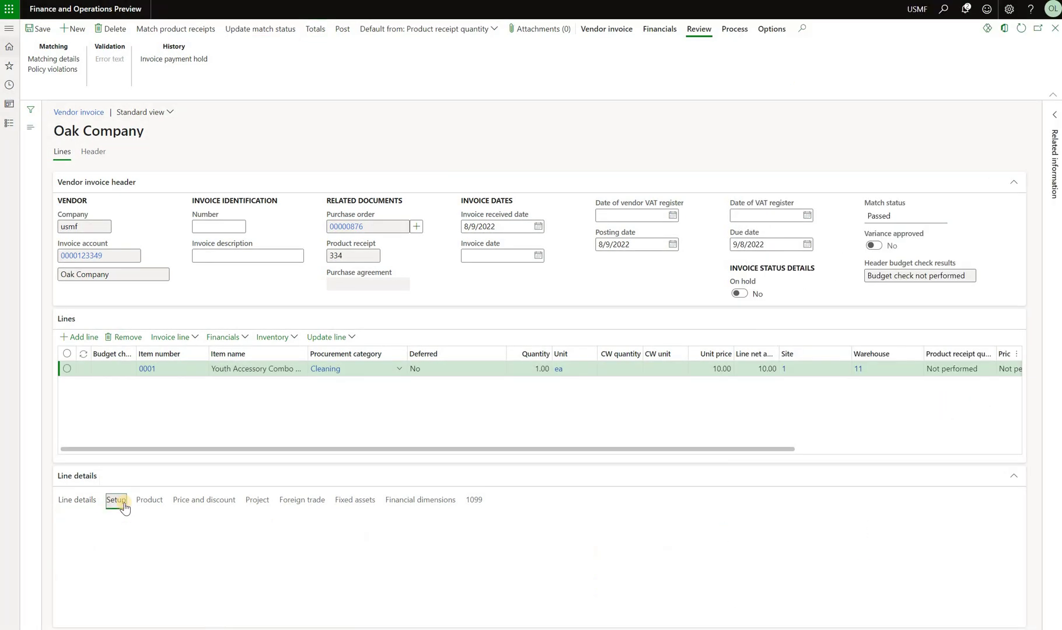
pyautogui.moveTo(134, 565)
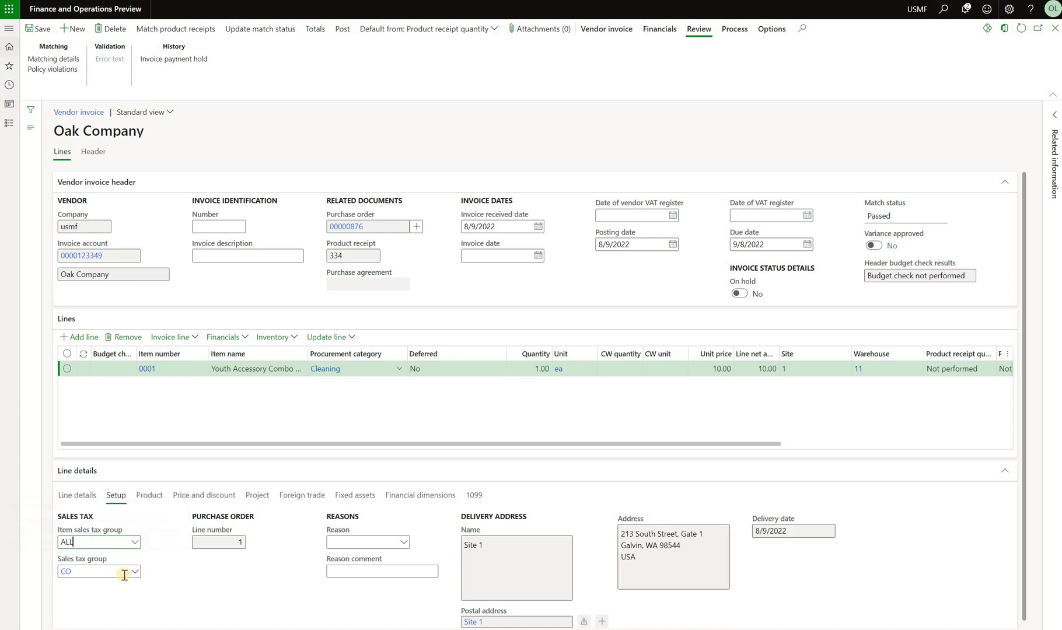
pyautogui.click(136, 573)
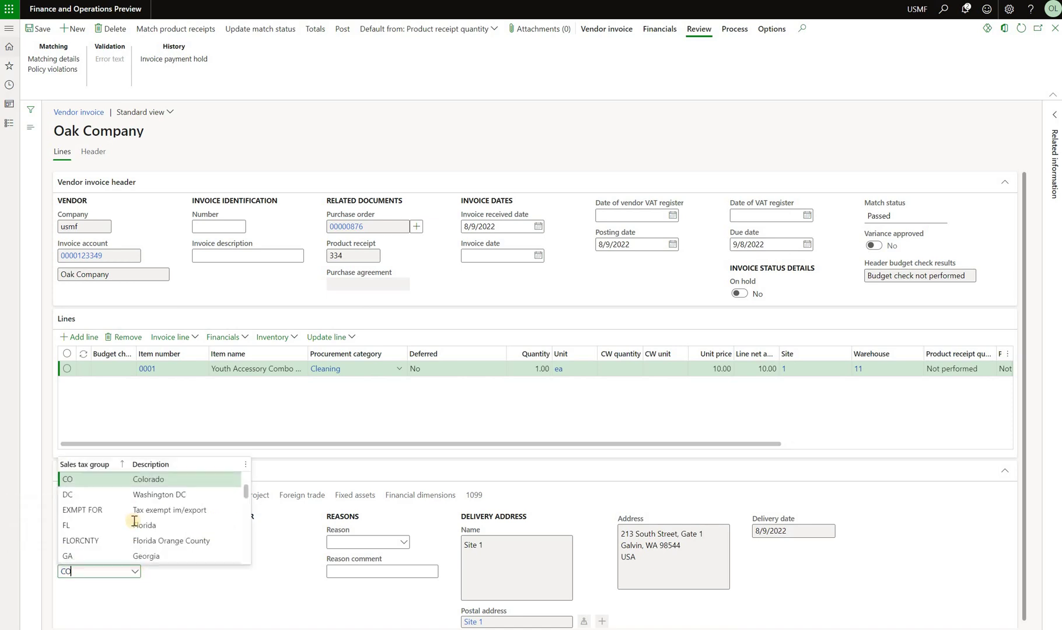
pyautogui.click(133, 525)
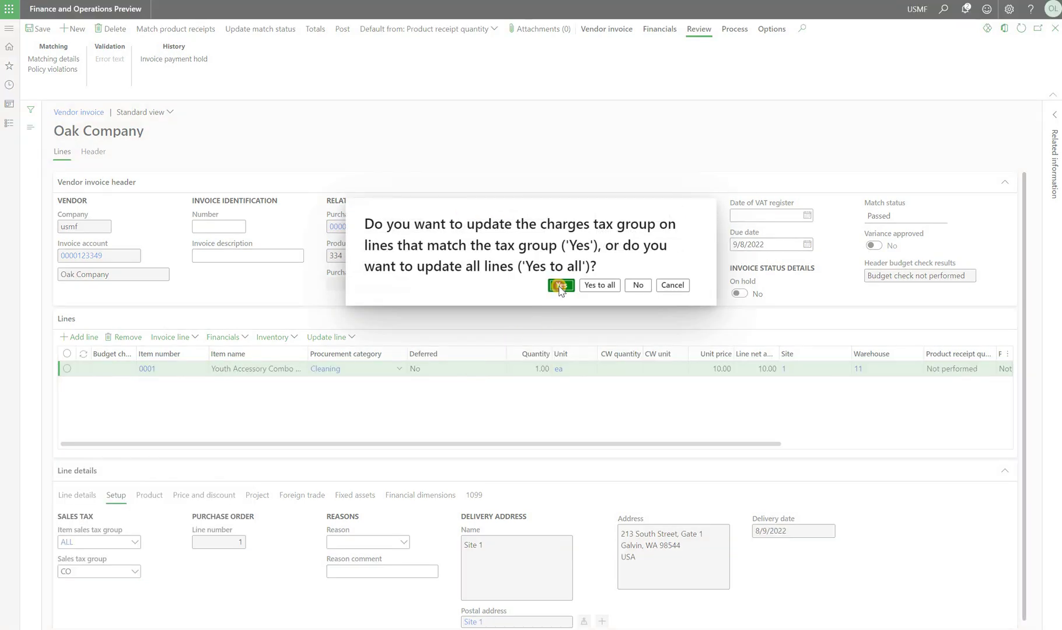
pyautogui.click(561, 285)
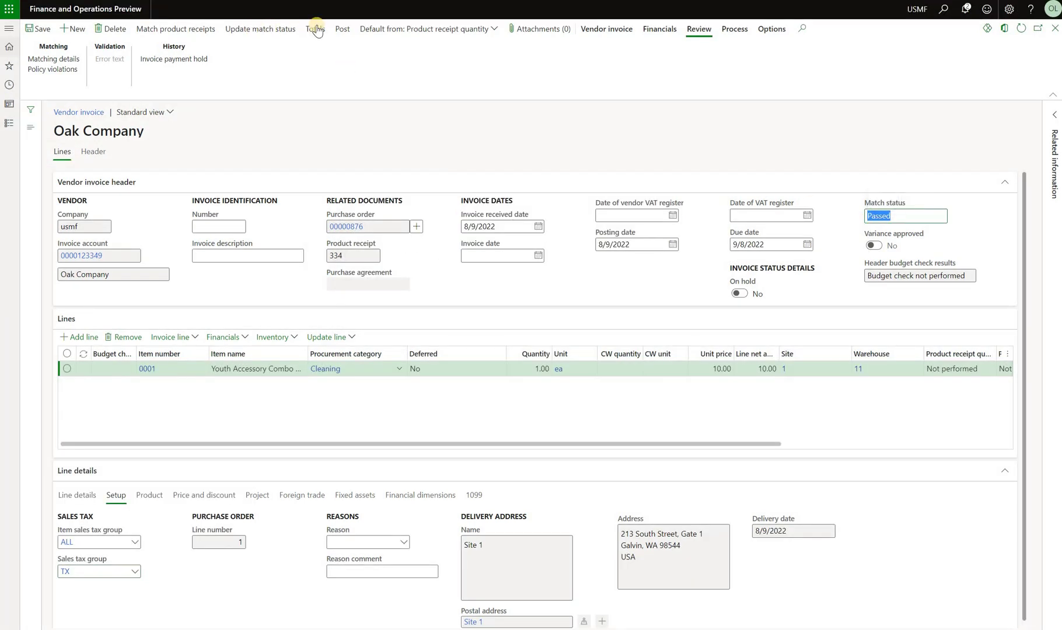
pyautogui.click(316, 29)
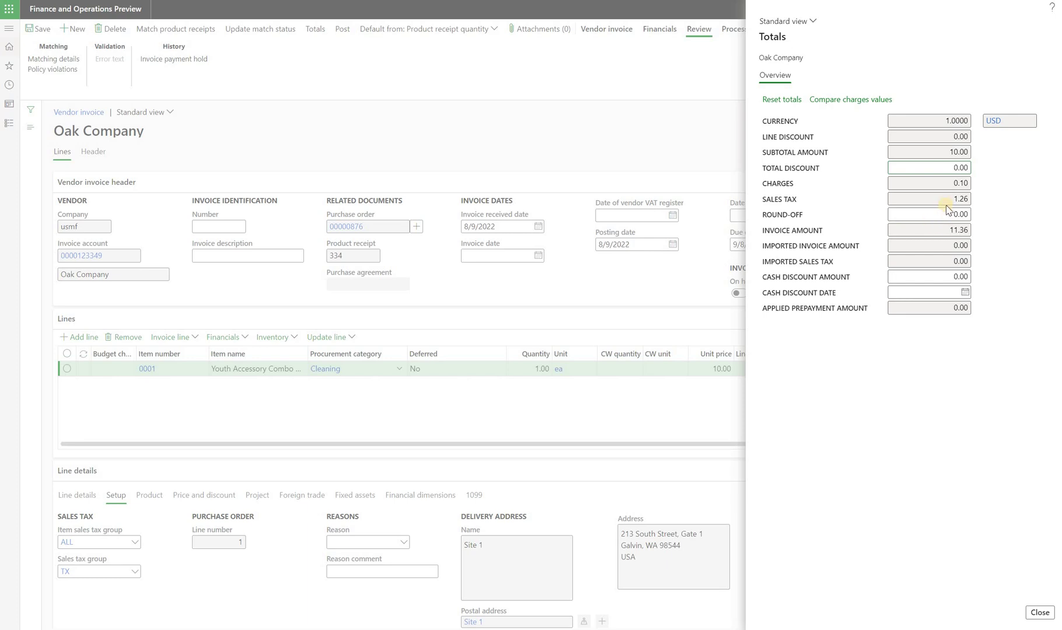
pyautogui.click(945, 202)
# With sales tax group CA, view matching details showing sales tax 2.18 versus 0.87, Failed.
pyautogui.press('Escape')
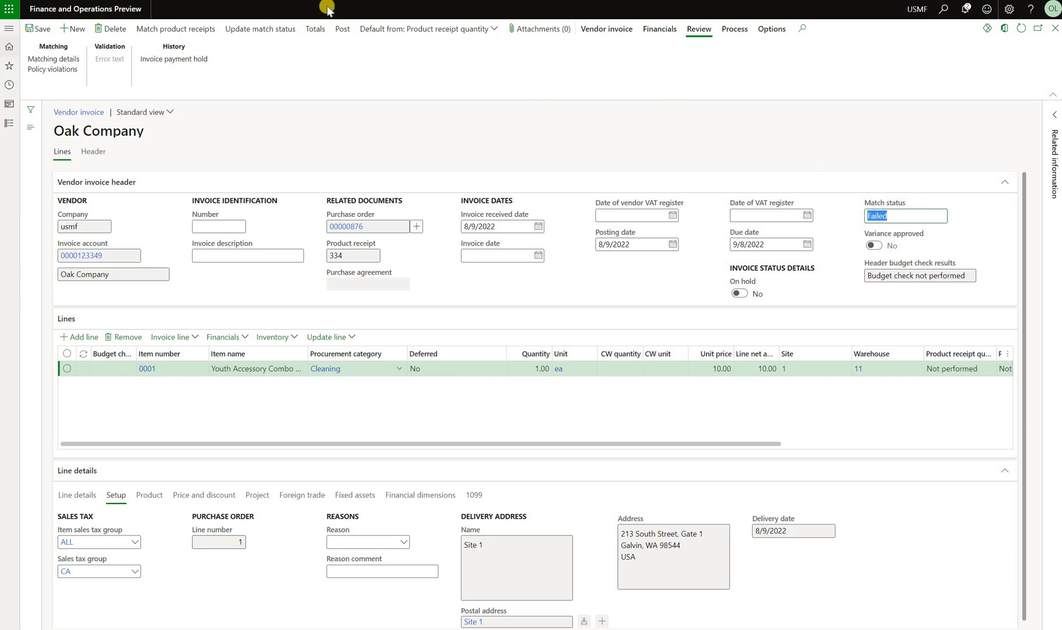
pyautogui.click(43, 61)
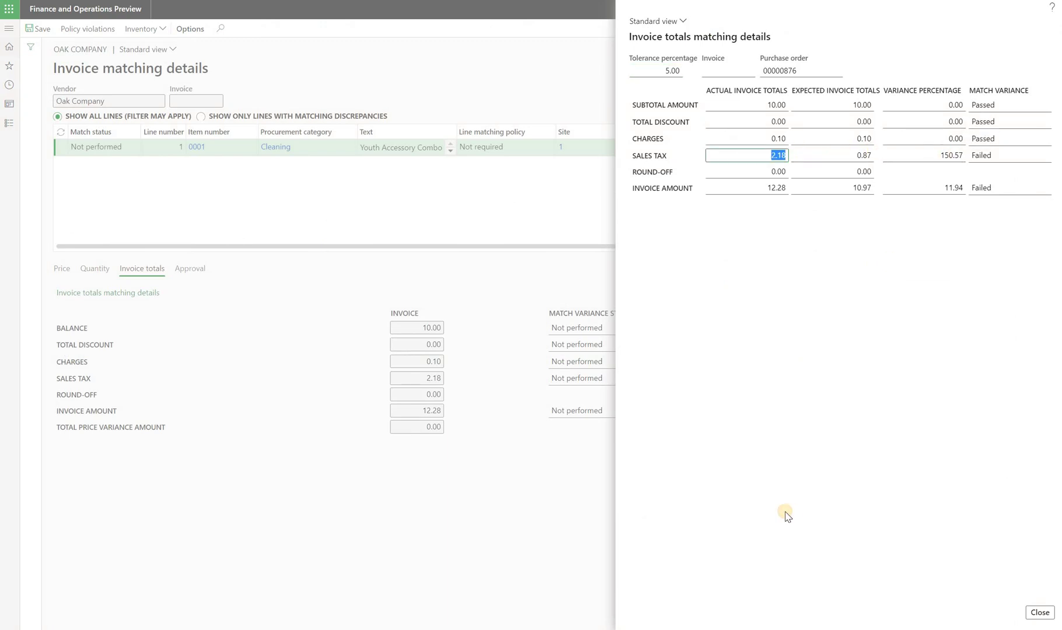
pyautogui.press('Escape')
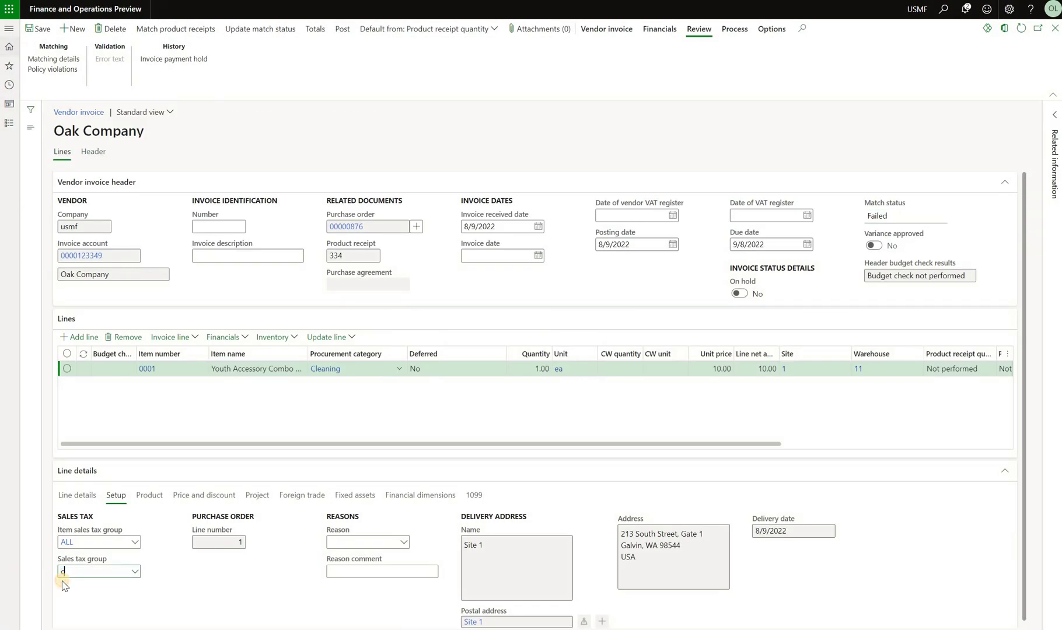
# Reset the sales tax group to CO and check the calculated sales tax of 0.87.
pyautogui.write('o')
pyautogui.click(867, 216)
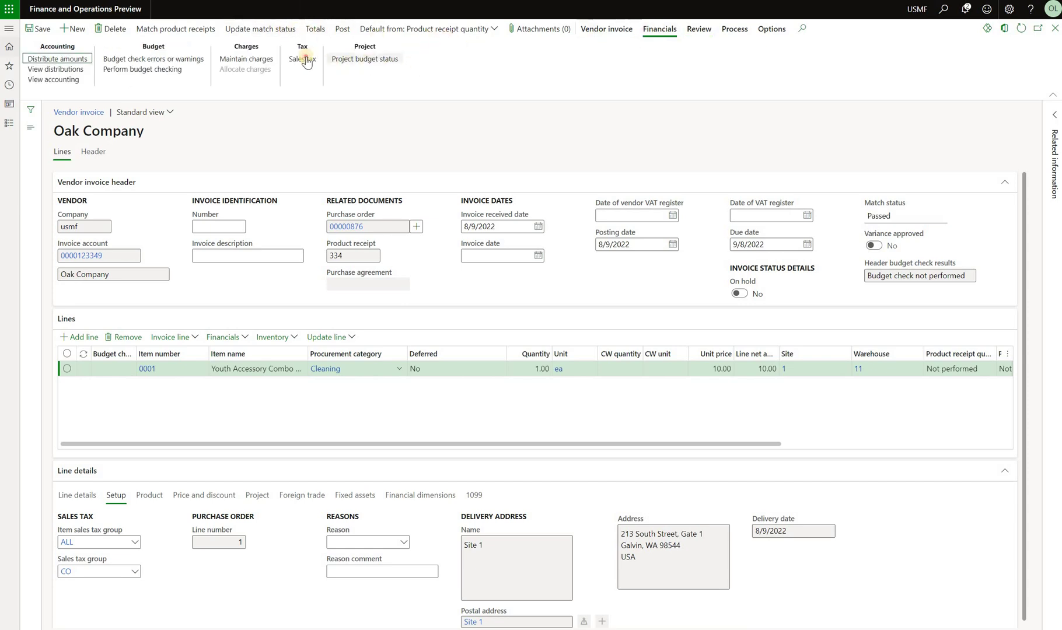
pyautogui.click(305, 59)
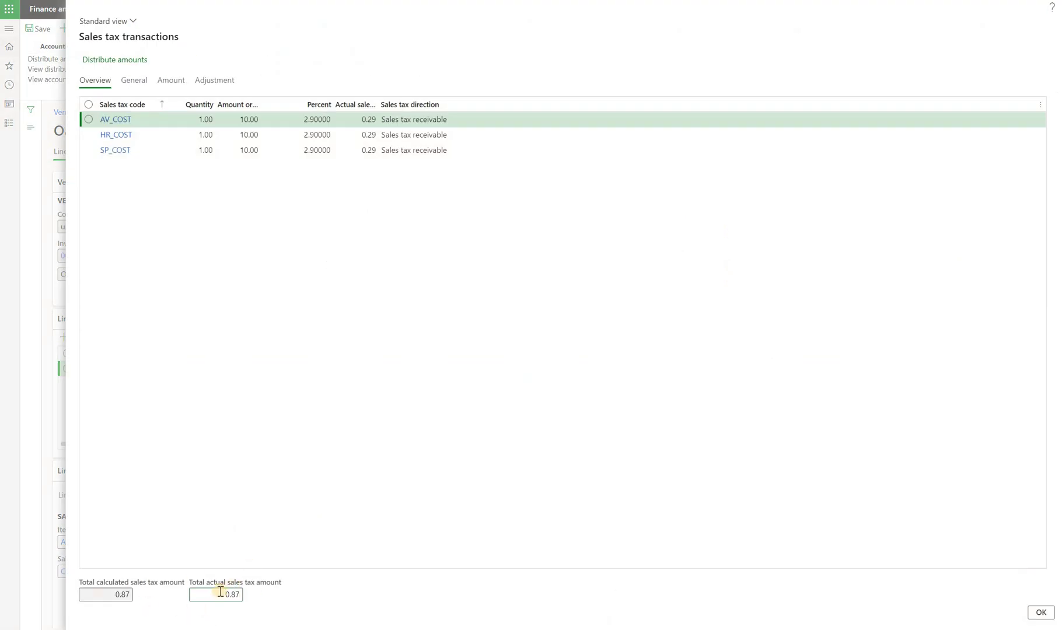
pyautogui.click(105, 595)
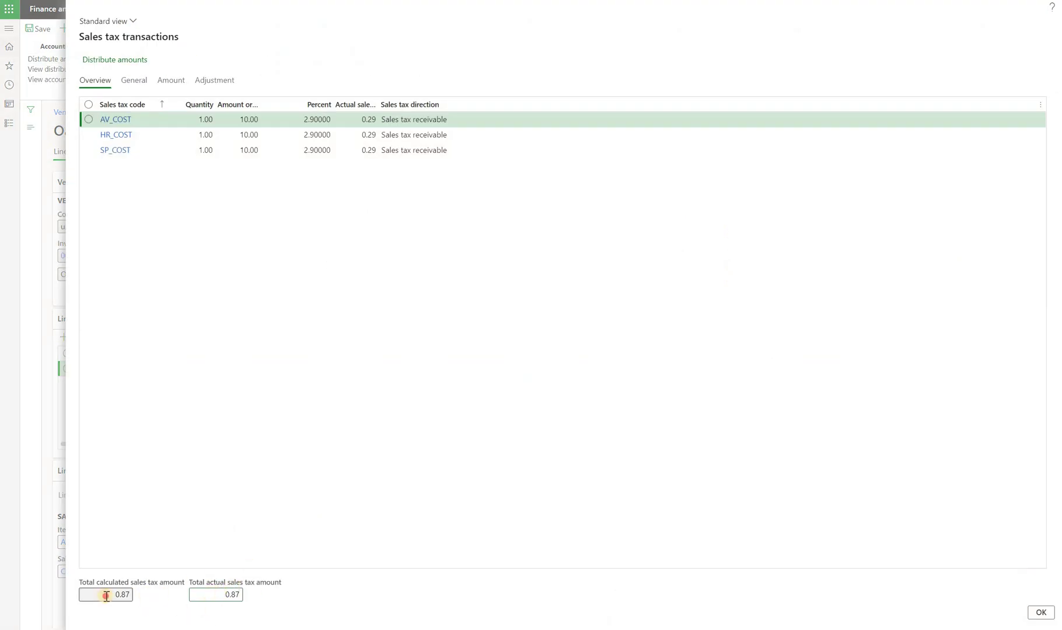
# Override the total actual sales tax amount to 10.00 and rerun the match status.
pyautogui.click(204, 595)
pyautogui.press('Tab')
pyautogui.click(1041, 612)
pyautogui.click(244, 32)
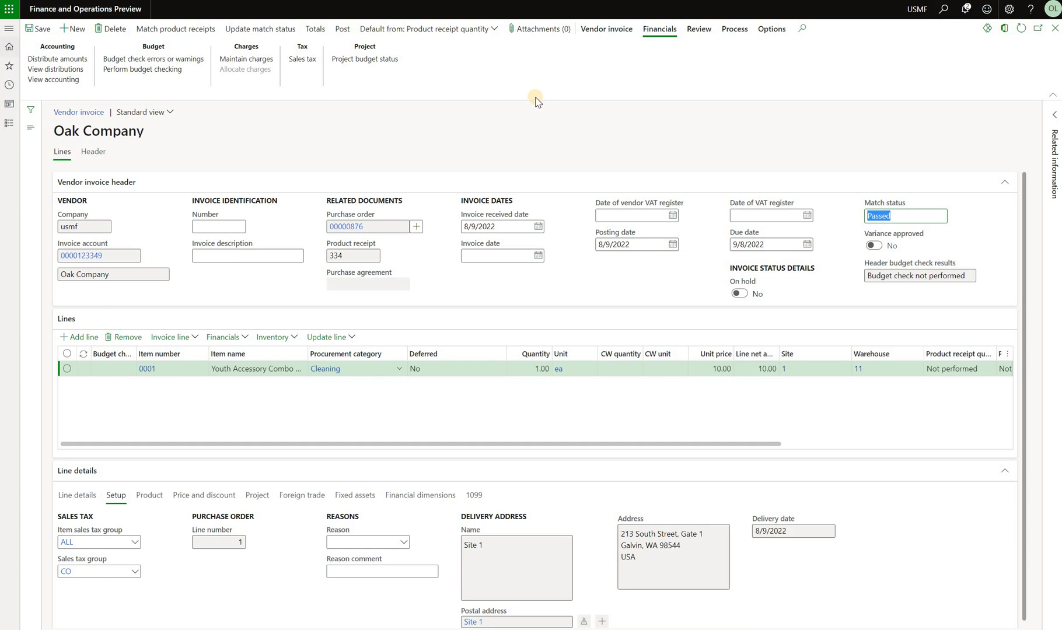
# Review invoice totals matching details showing sales tax variance of 1,049.43 percent, Failed, then refresh the invoice.
pyautogui.click(707, 31)
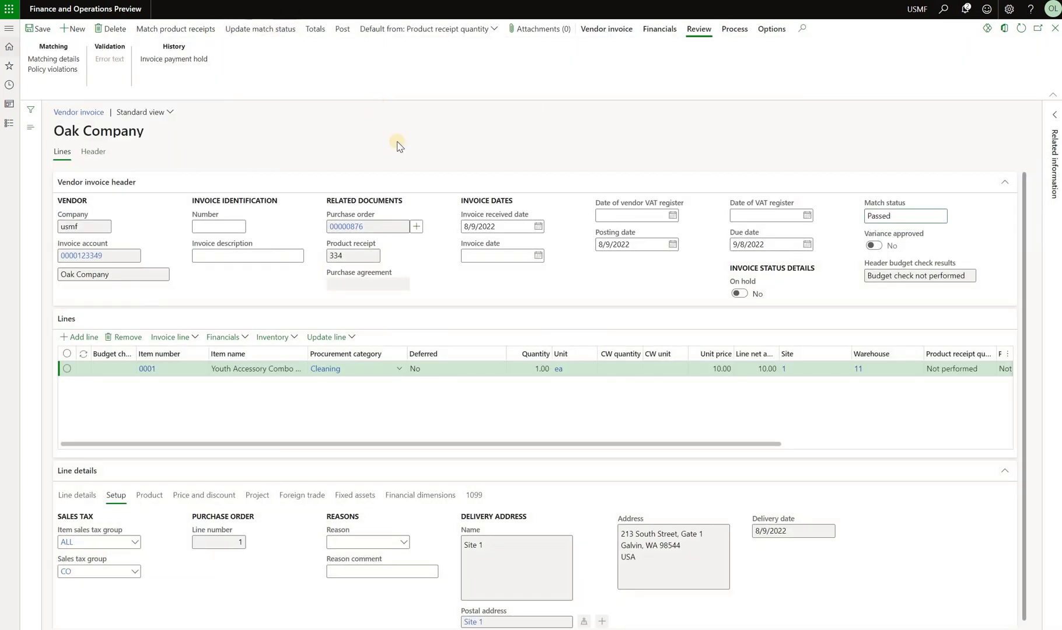
pyautogui.click(53, 61)
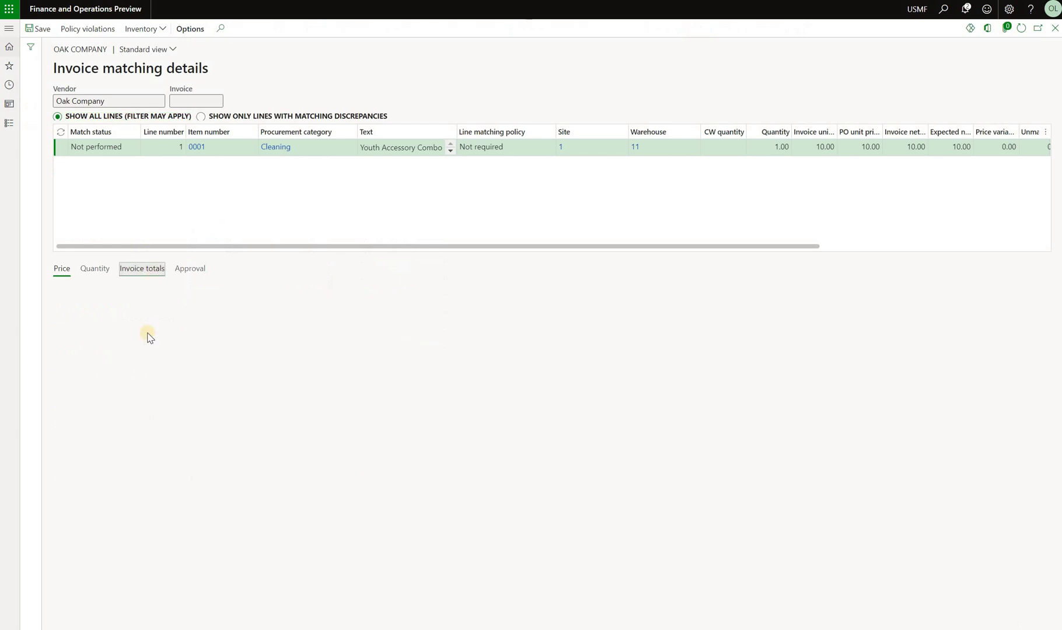
pyautogui.click(103, 300)
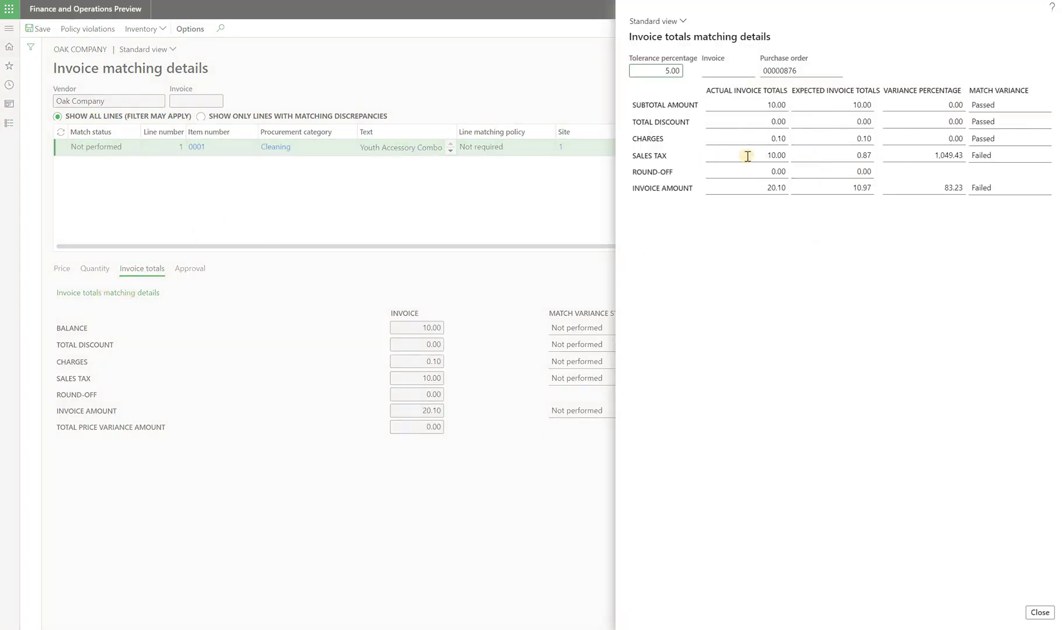
pyautogui.click(934, 155)
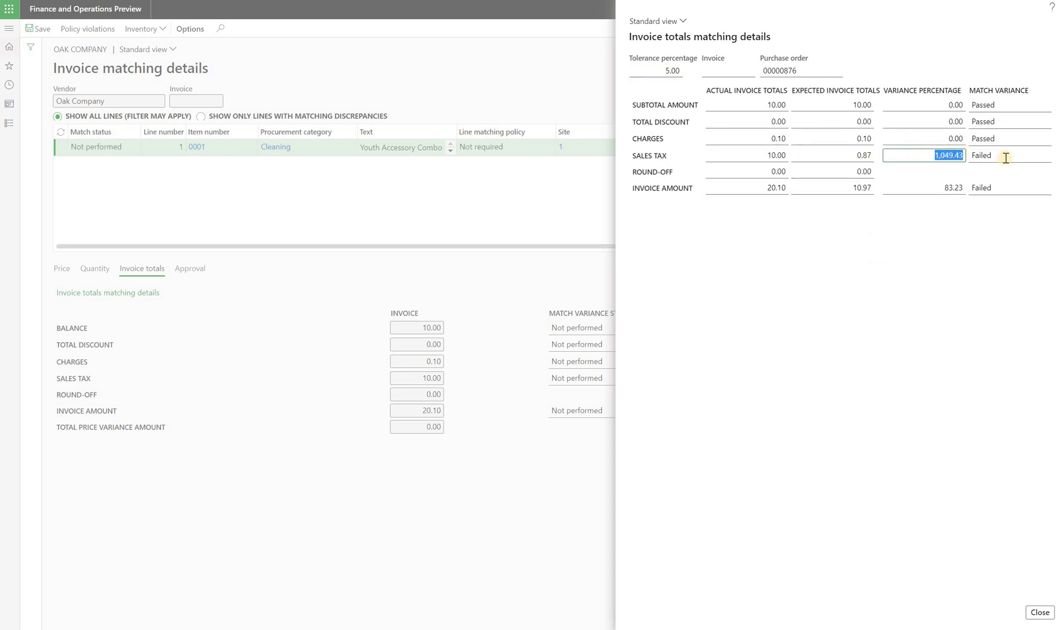
pyautogui.click(973, 157)
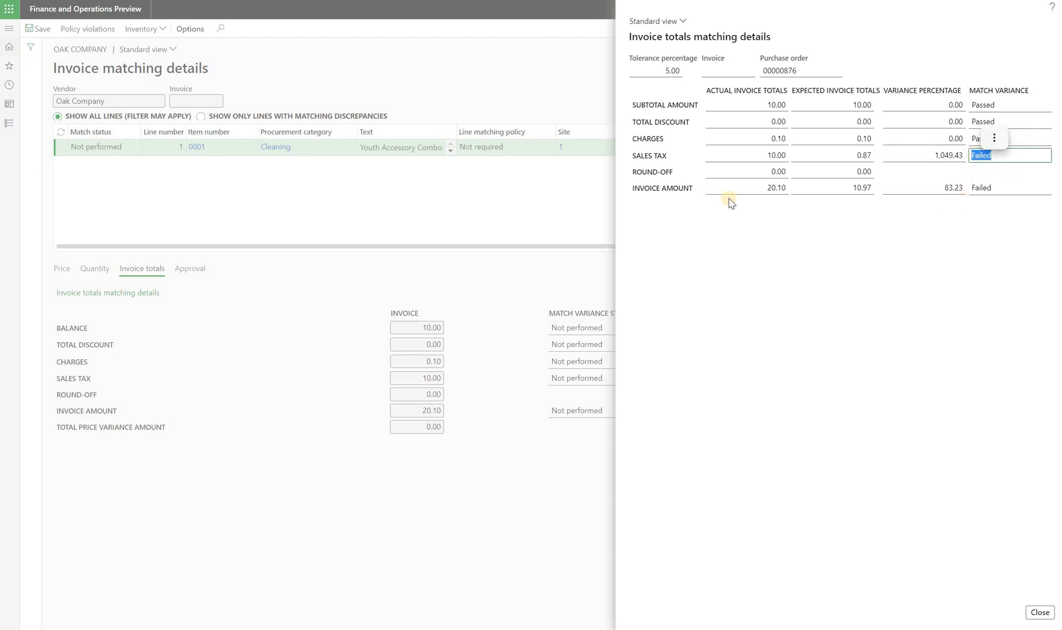
pyautogui.click(610, 197)
pyautogui.click(1055, 28)
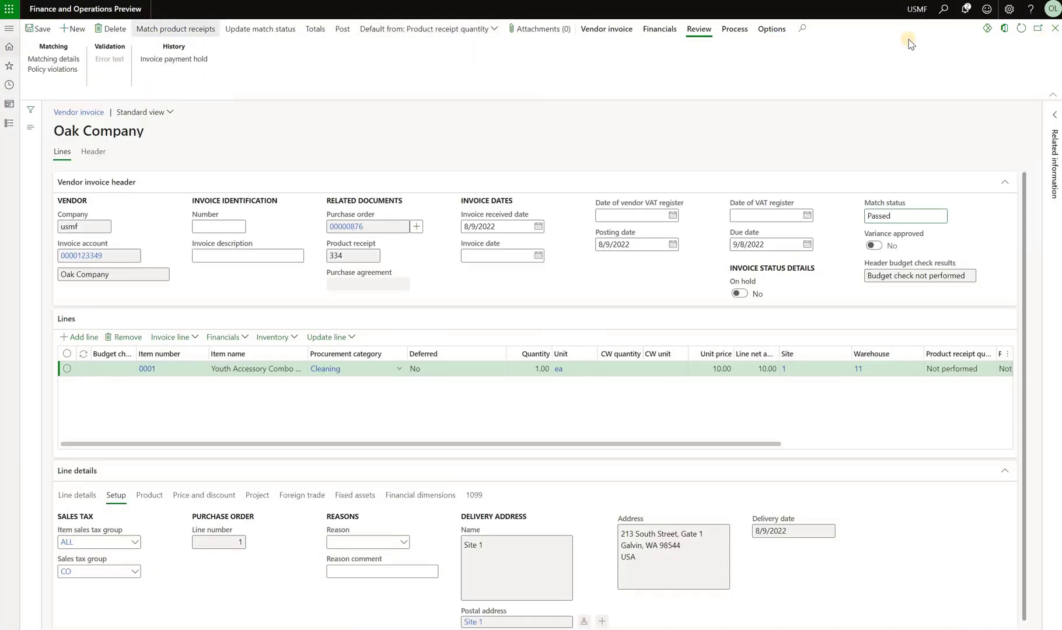
pyautogui.click(1022, 29)
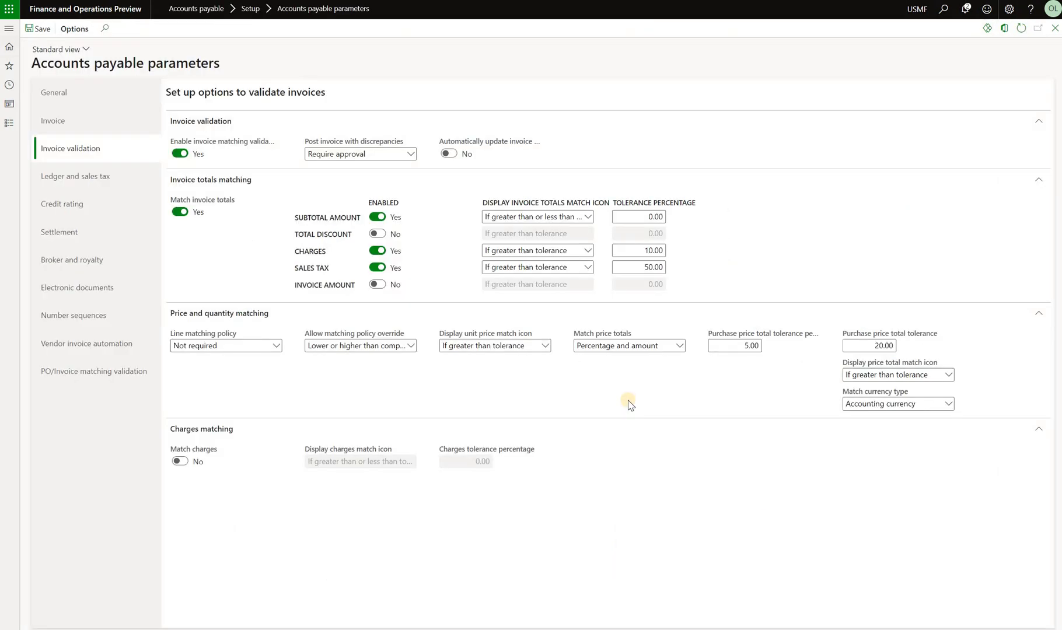